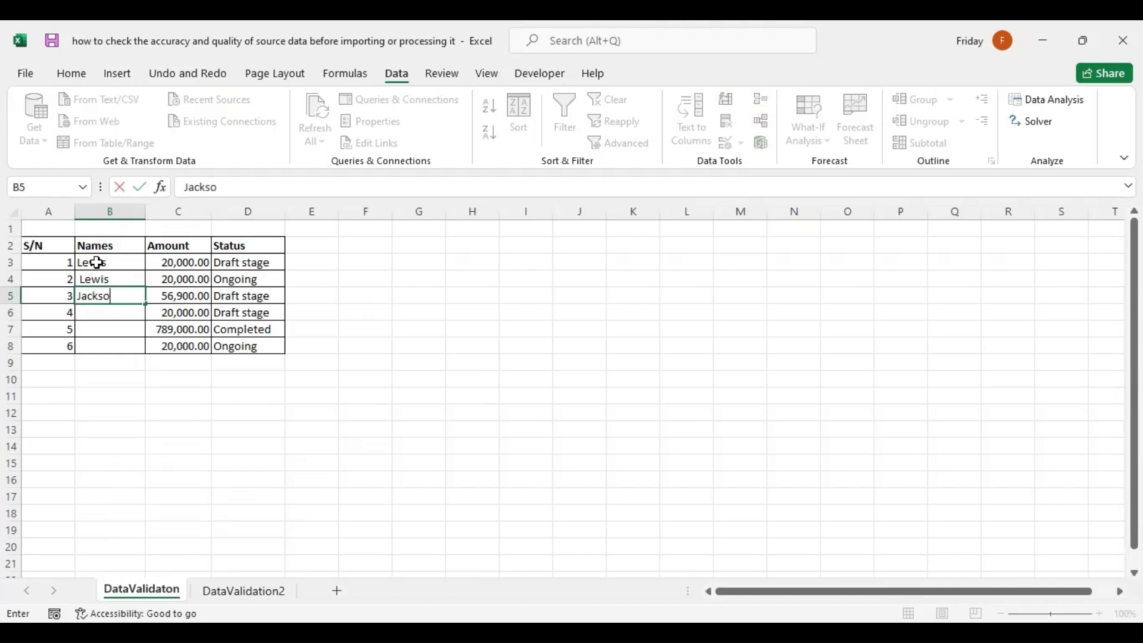
Complete the Names column through B8 with the remaining first names, adding a leading space before the name in B6
key(Return)
text(Ja)
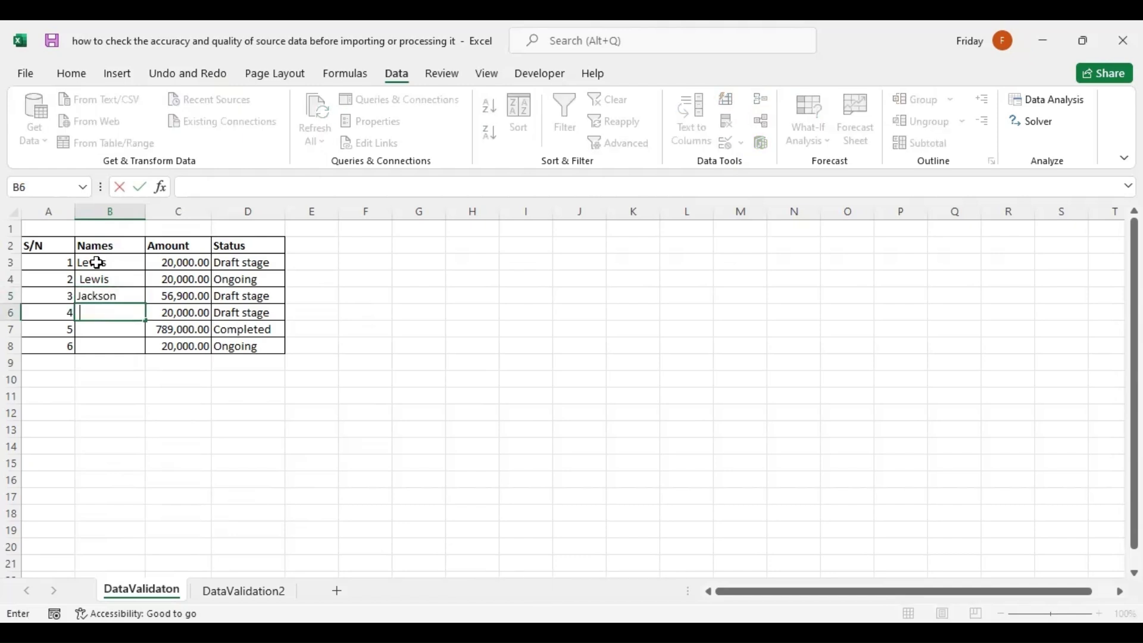
text(ckson)
key(Return)
text(Lewis)
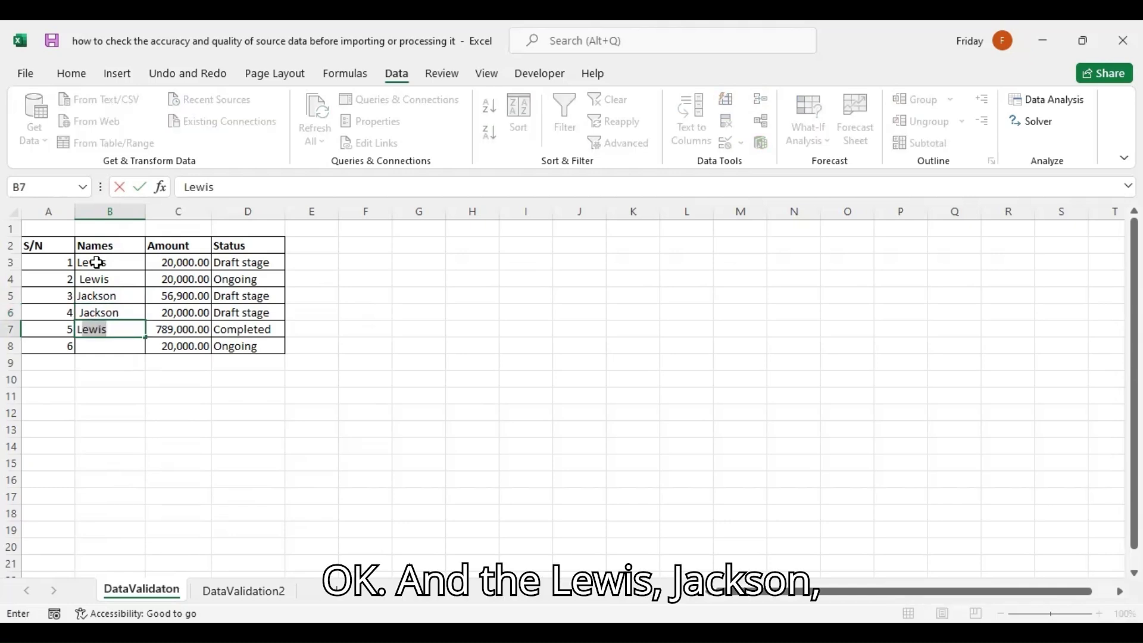
key(Return)
text(Jackson)
key(Return)
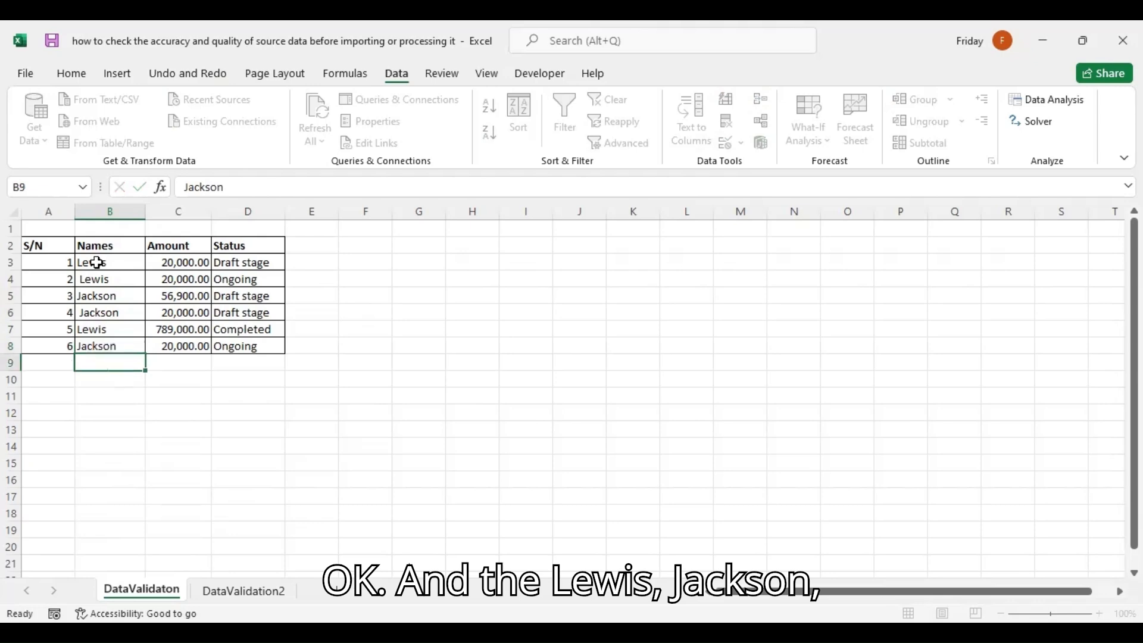
Compare the repeated names in B3:B8 for inconsistent leading spaces
drag(104, 263, 110, 334)
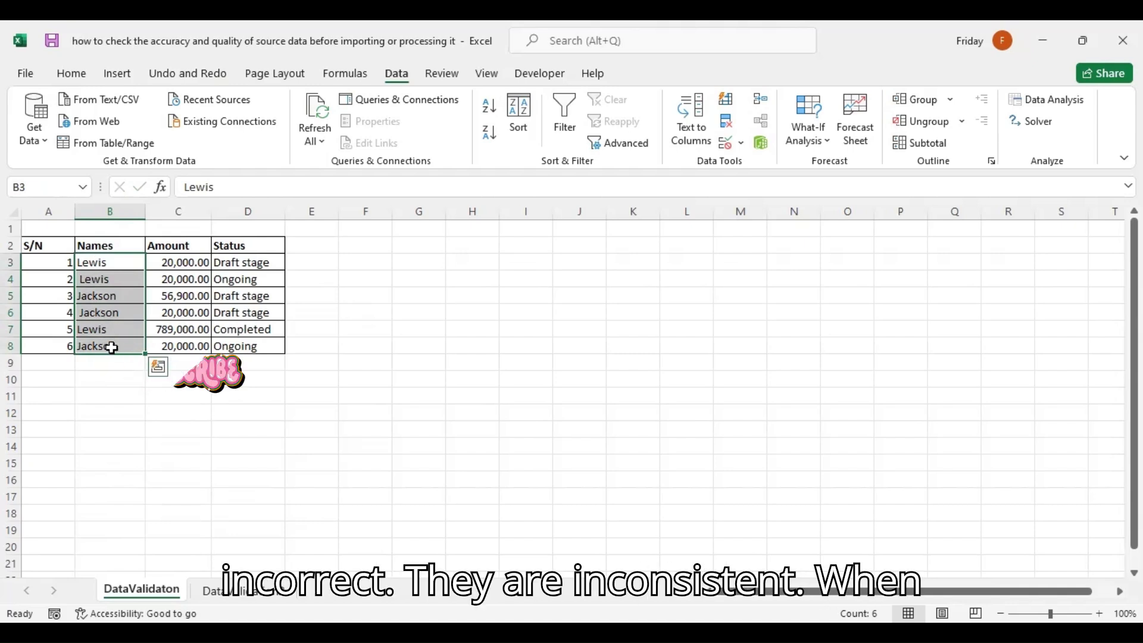
click(115, 259)
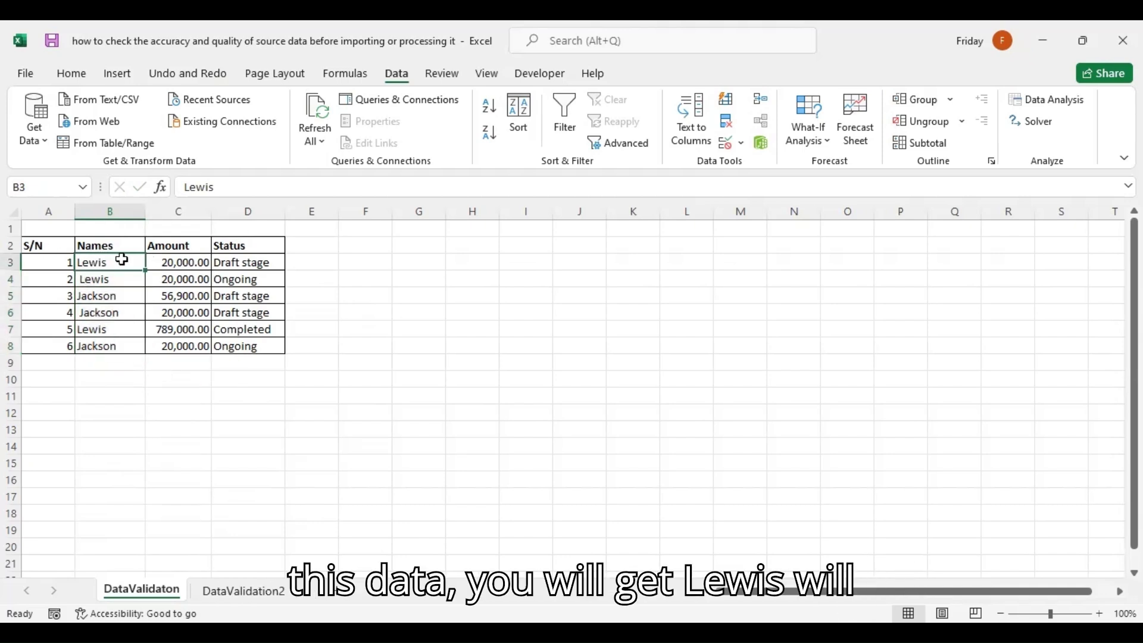
click(102, 280)
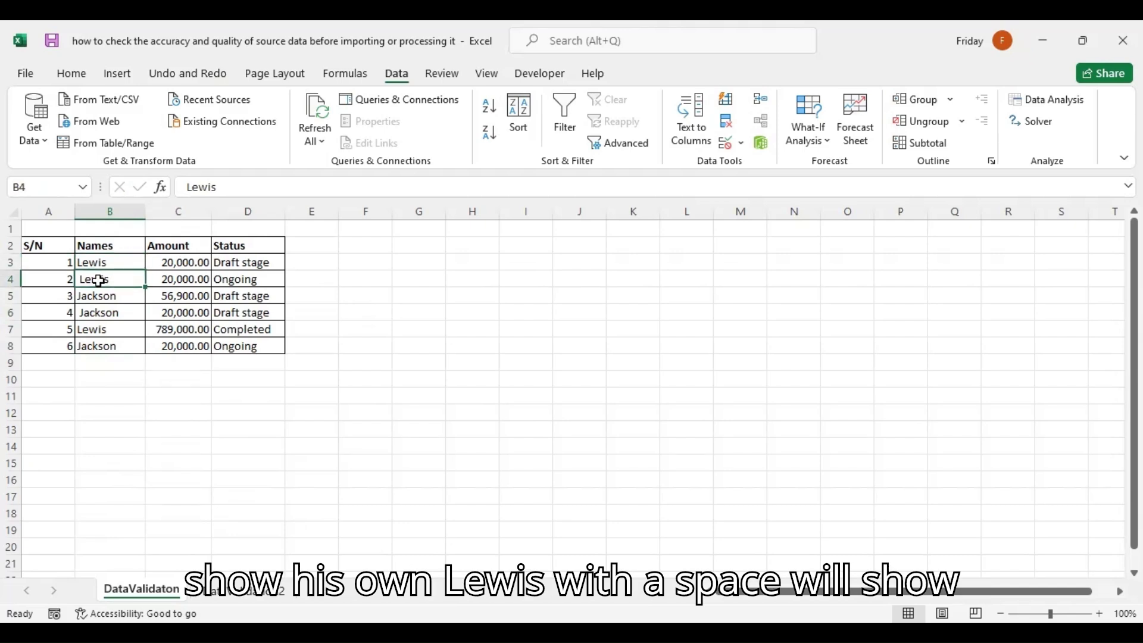
click(106, 291)
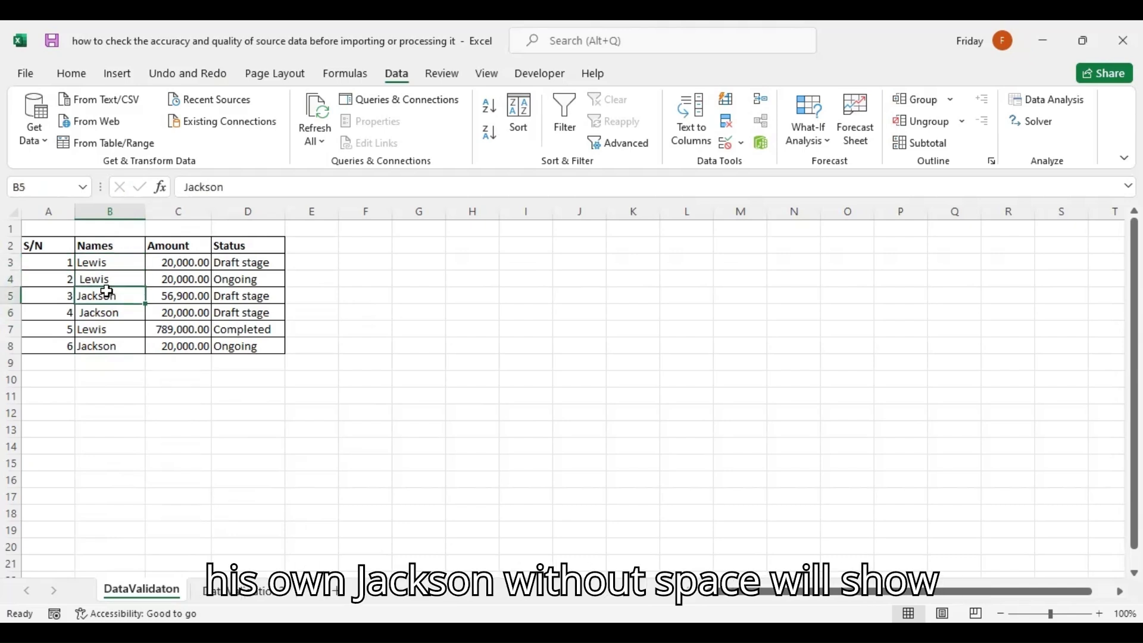
click(102, 311)
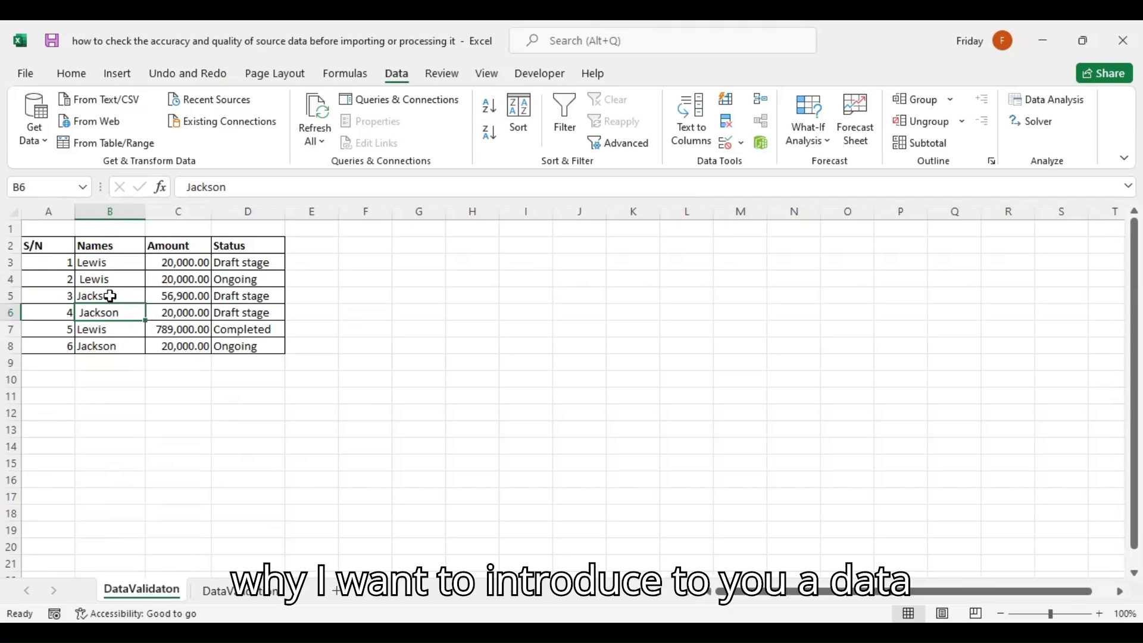
On the DataValidation2 sheet, start a data validation rule for C3:C9 that allows a List
click(231, 589)
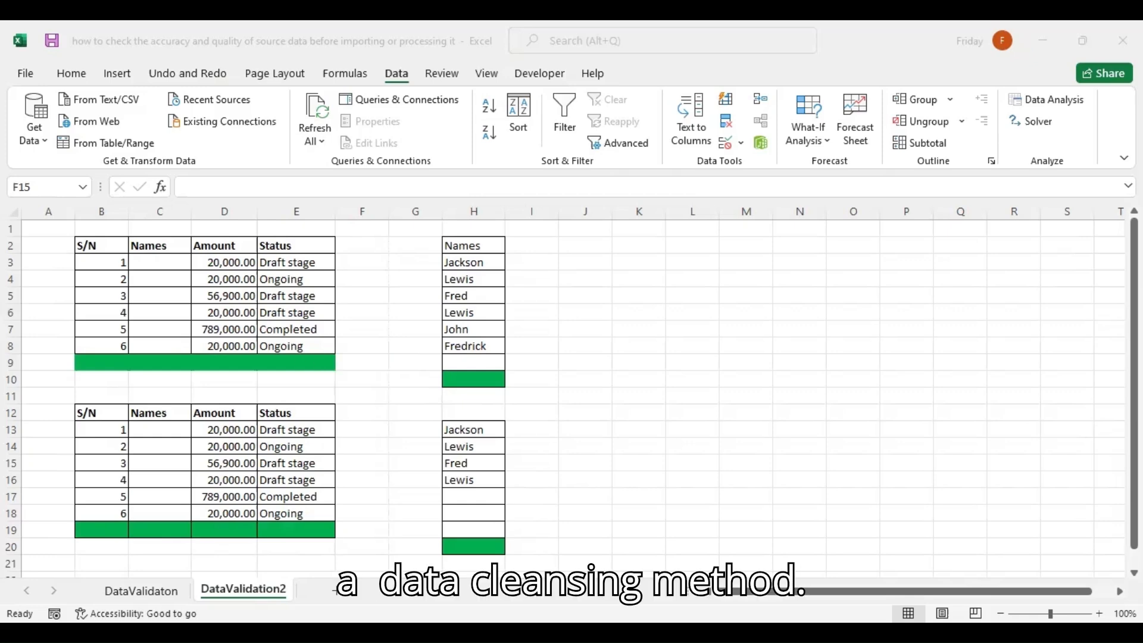
click(498, 403)
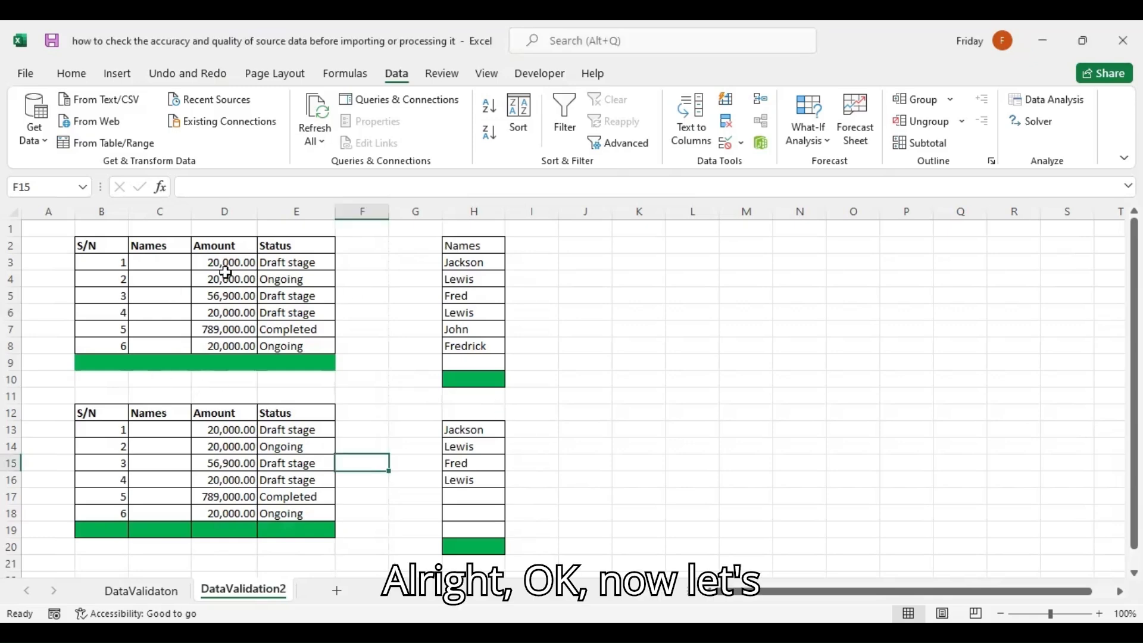
drag(176, 261, 181, 362)
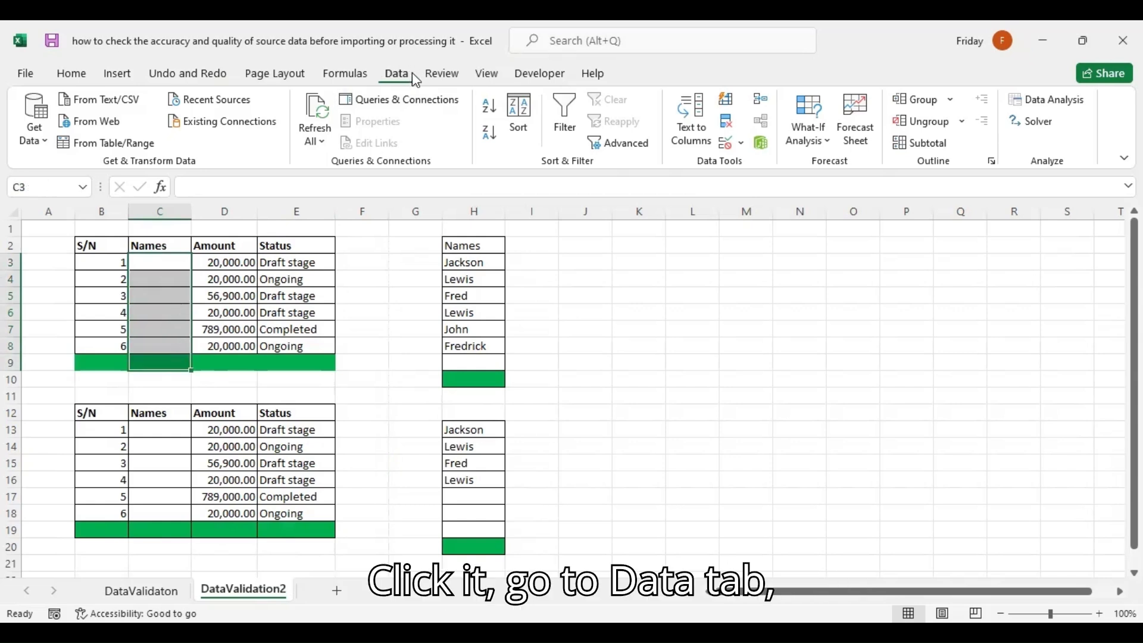
click(742, 143)
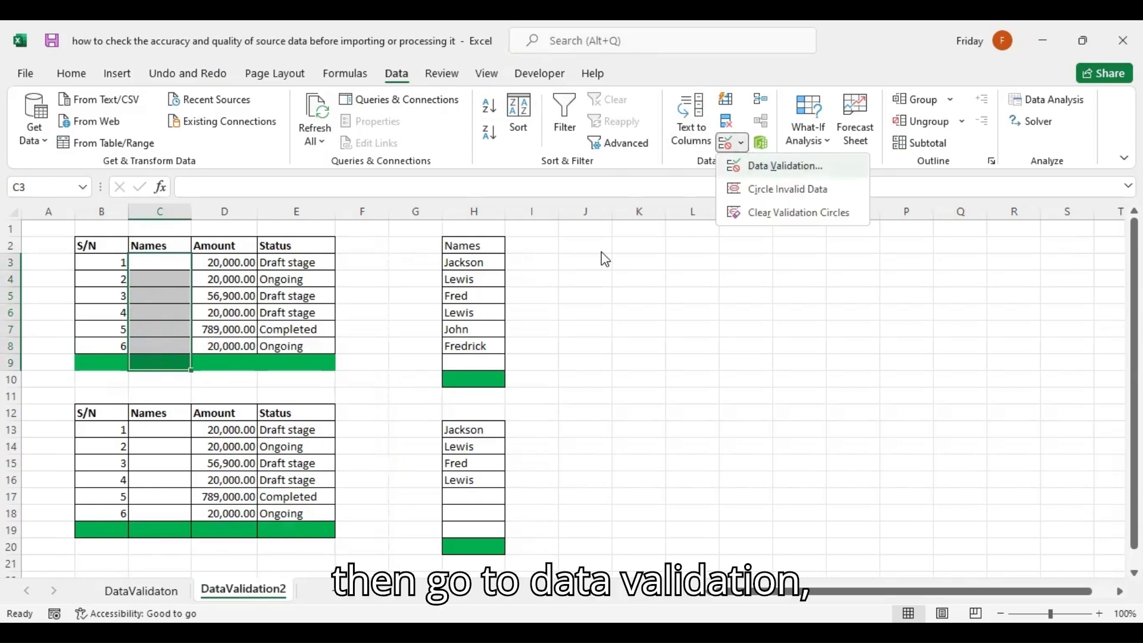
click(785, 166)
click(631, 246)
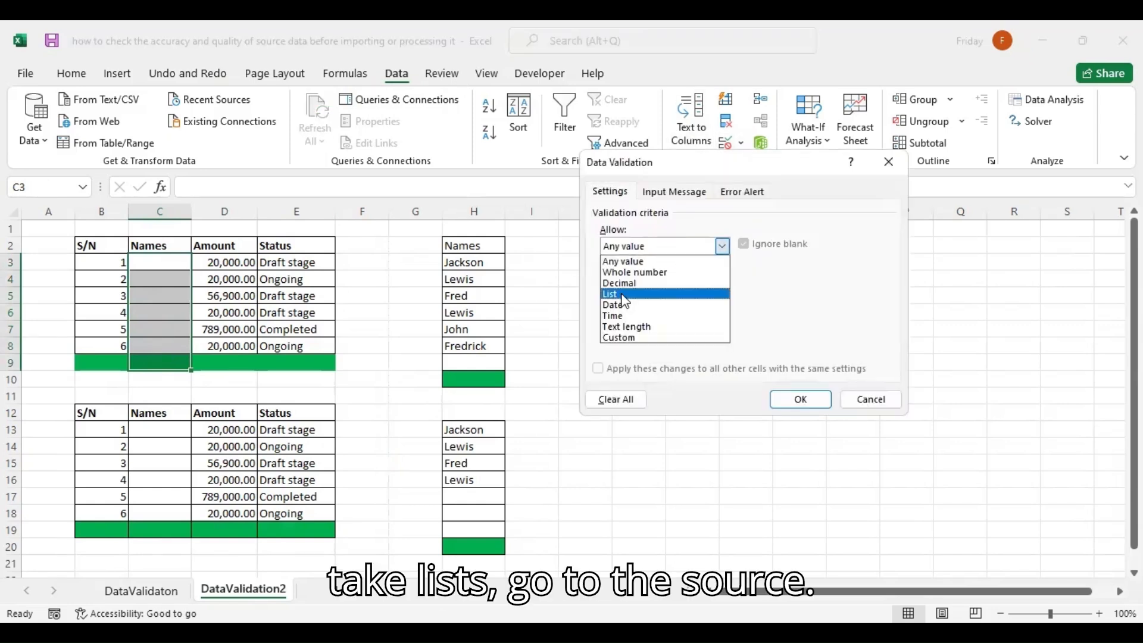
click(622, 295)
Set the validation list source to H3:H10 and apply the rule
click(820, 314)
click(470, 262)
mouse_move(489, 375)
mouse_down()
mouse_move(476, 306)
mouse_move(480, 381)
mouse_up()
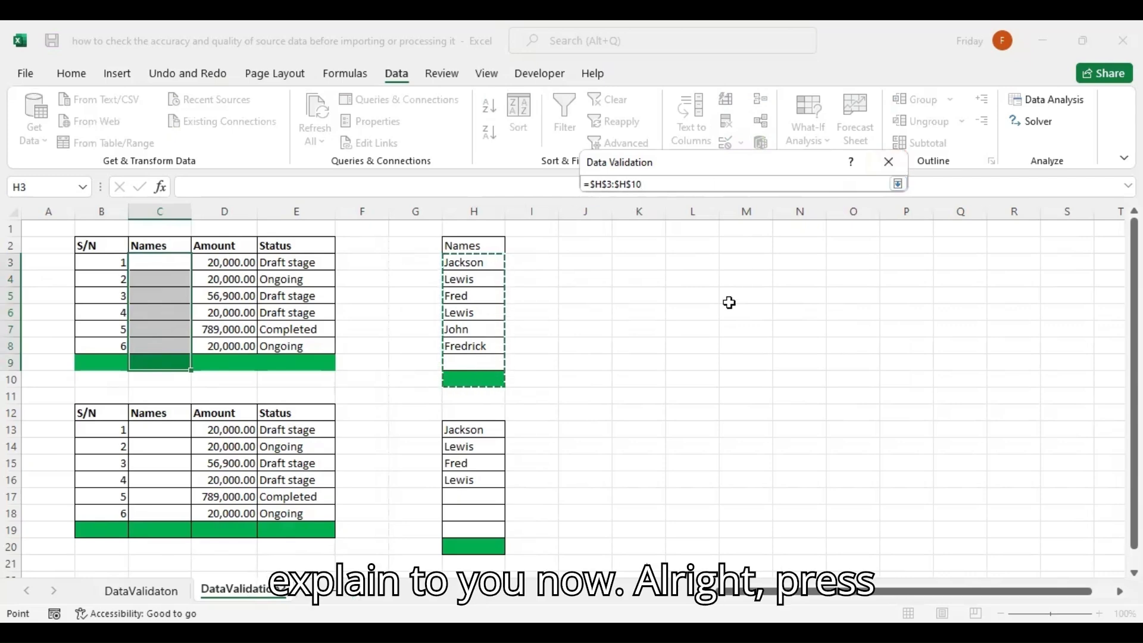
key(Return)
click(807, 399)
Fill C3, C5 and C6 from the validation list with the names stored in H4, H5 and H4 respectively
click(199, 262)
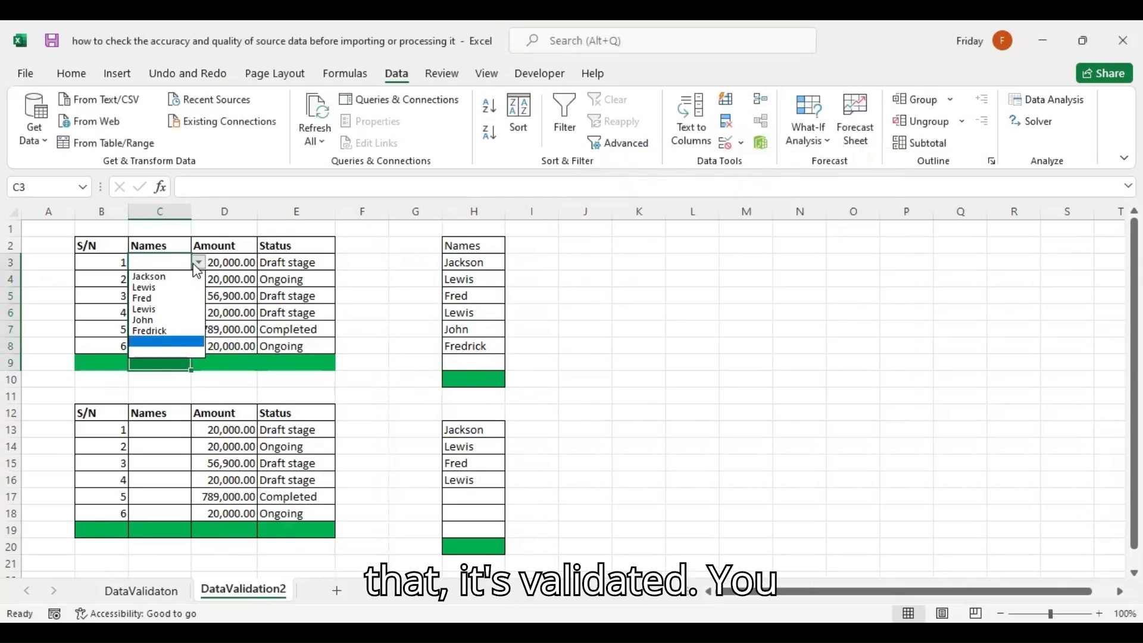
click(171, 286)
click(190, 293)
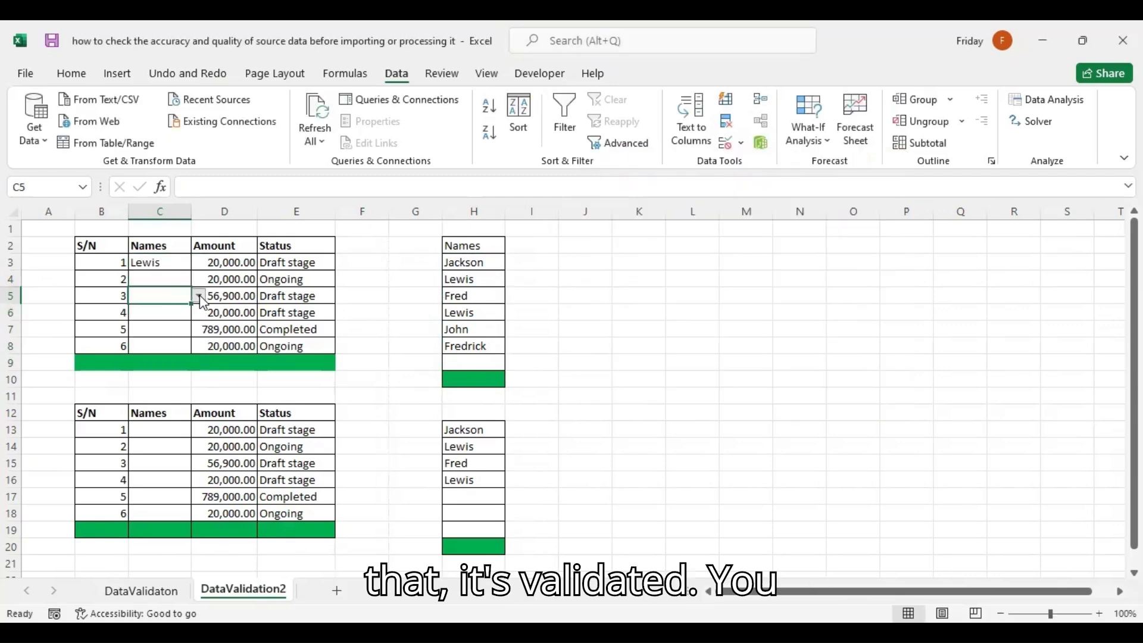
click(199, 295)
click(166, 331)
click(185, 316)
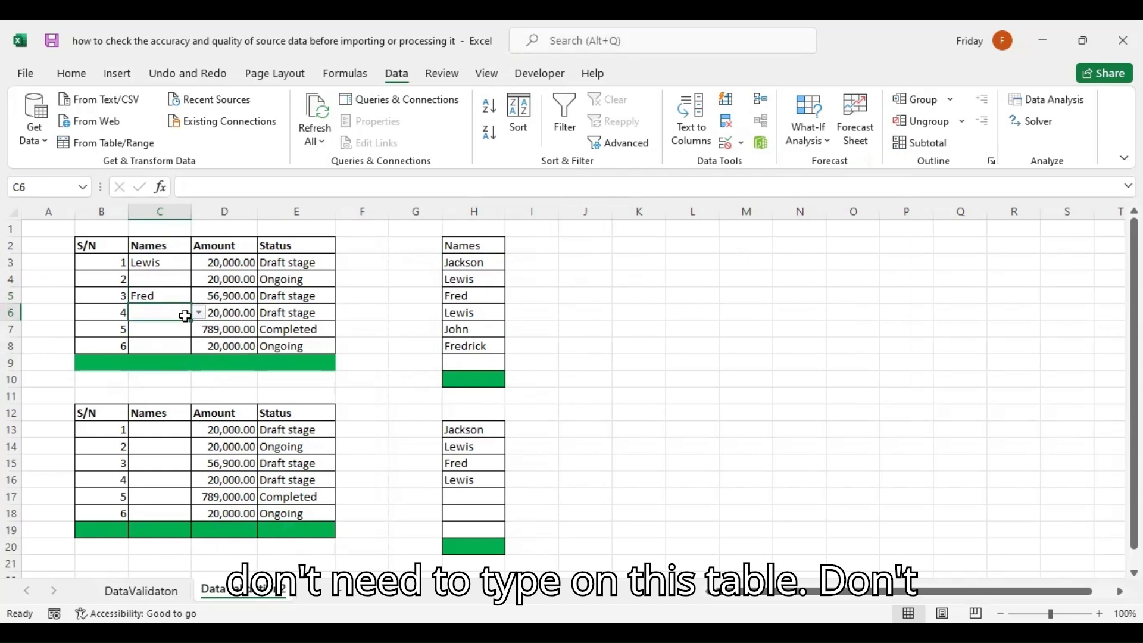
click(198, 312)
click(159, 335)
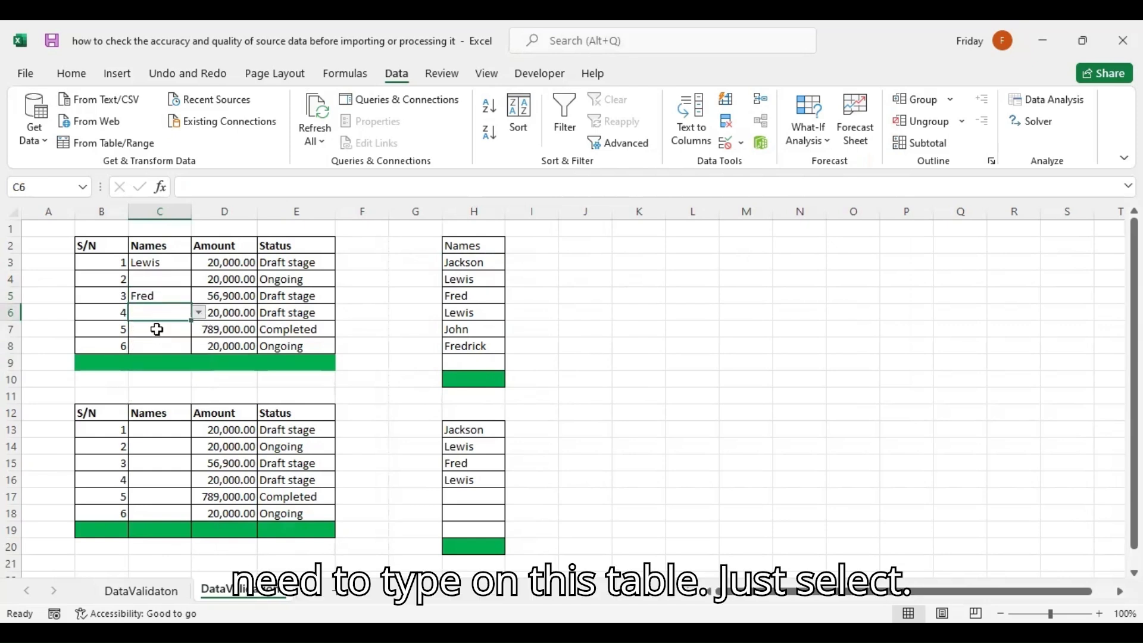
Fill C4 from the validation list with the name in H7, and C7 and C8 with the name in H4
click(162, 278)
click(198, 279)
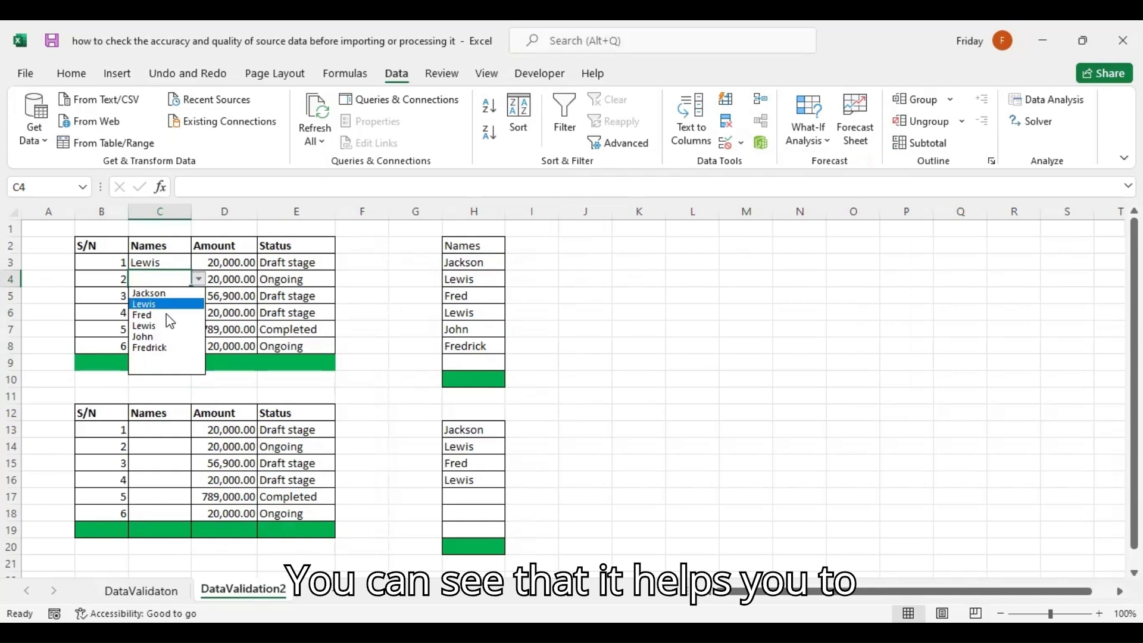
click(172, 337)
click(169, 327)
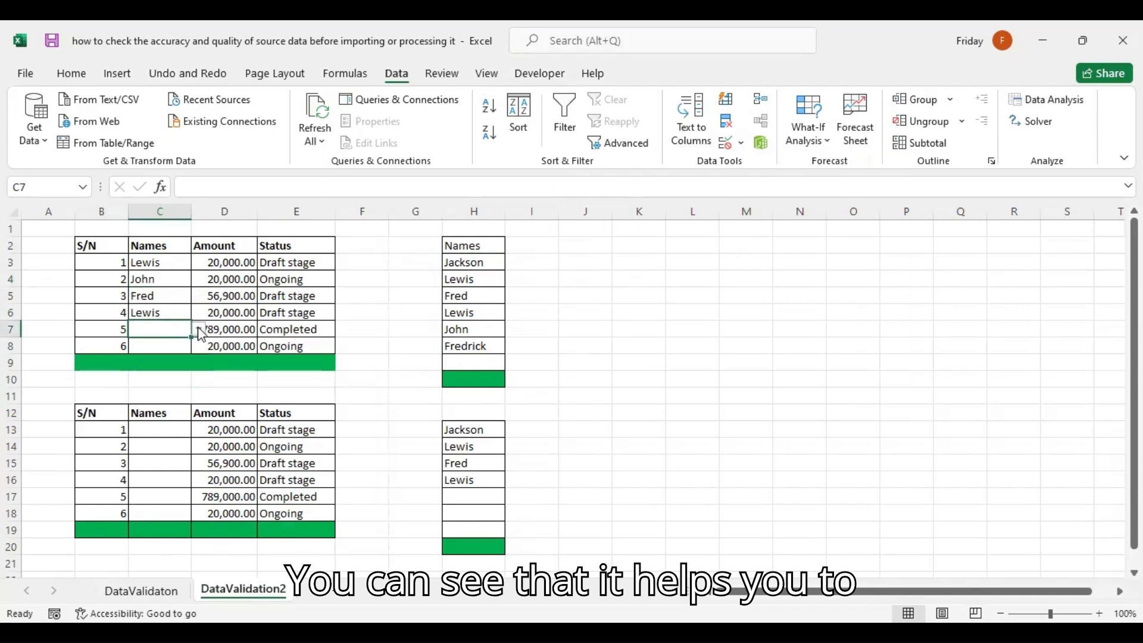
click(200, 330)
click(166, 350)
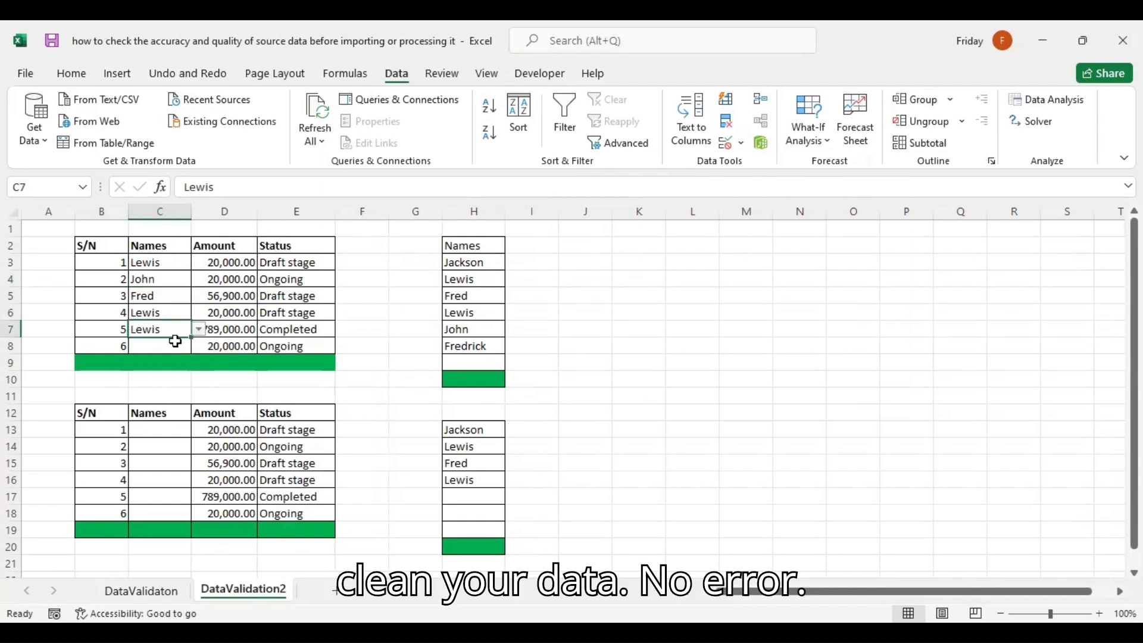
click(185, 344)
click(200, 352)
click(165, 372)
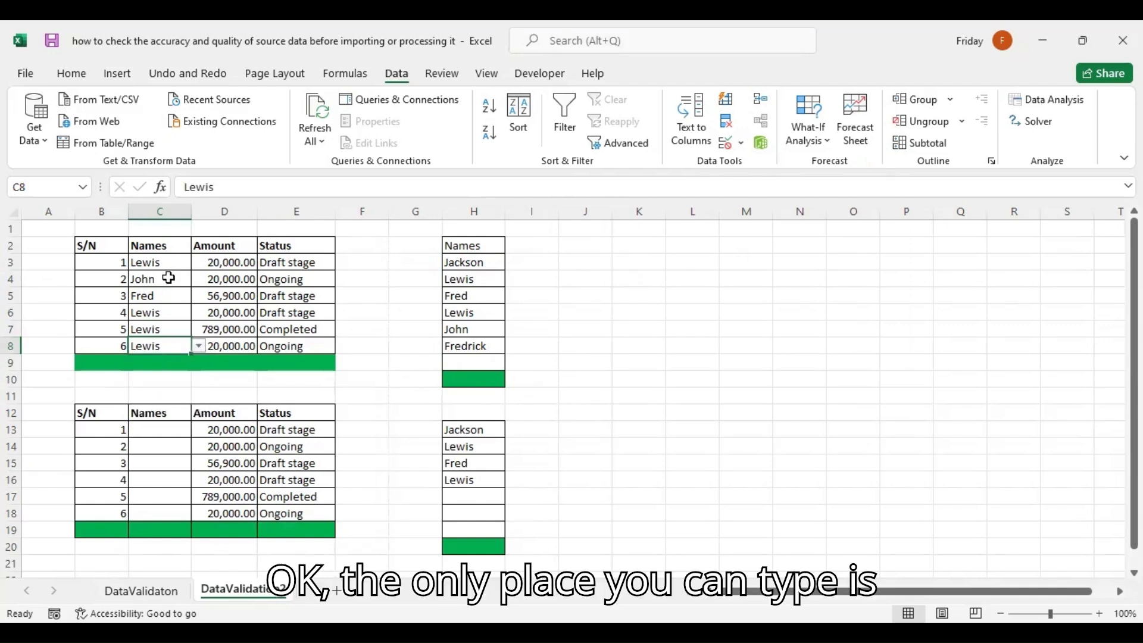
Add a new first name to the source list in H9 and choose it from the validation list for C7
click(475, 361)
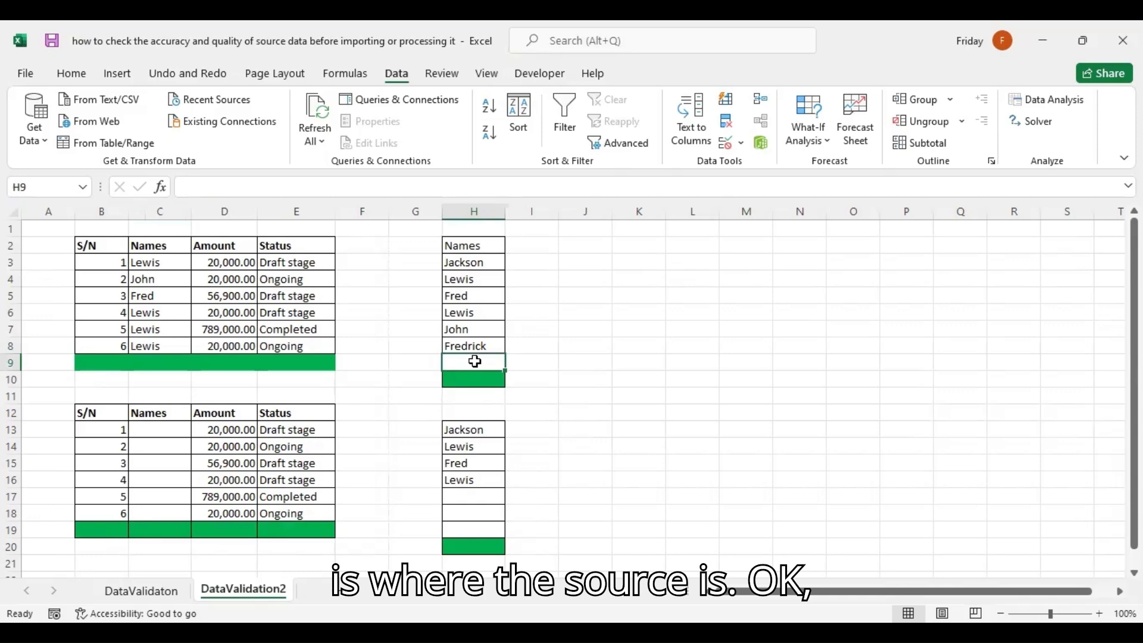
text(Ros)
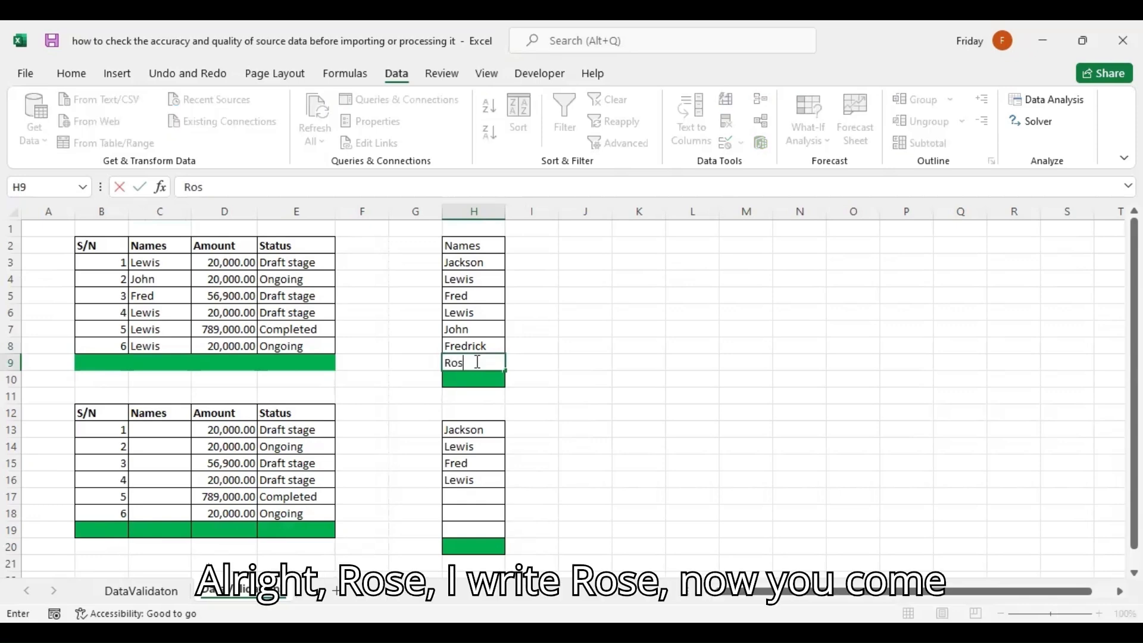
key(Return)
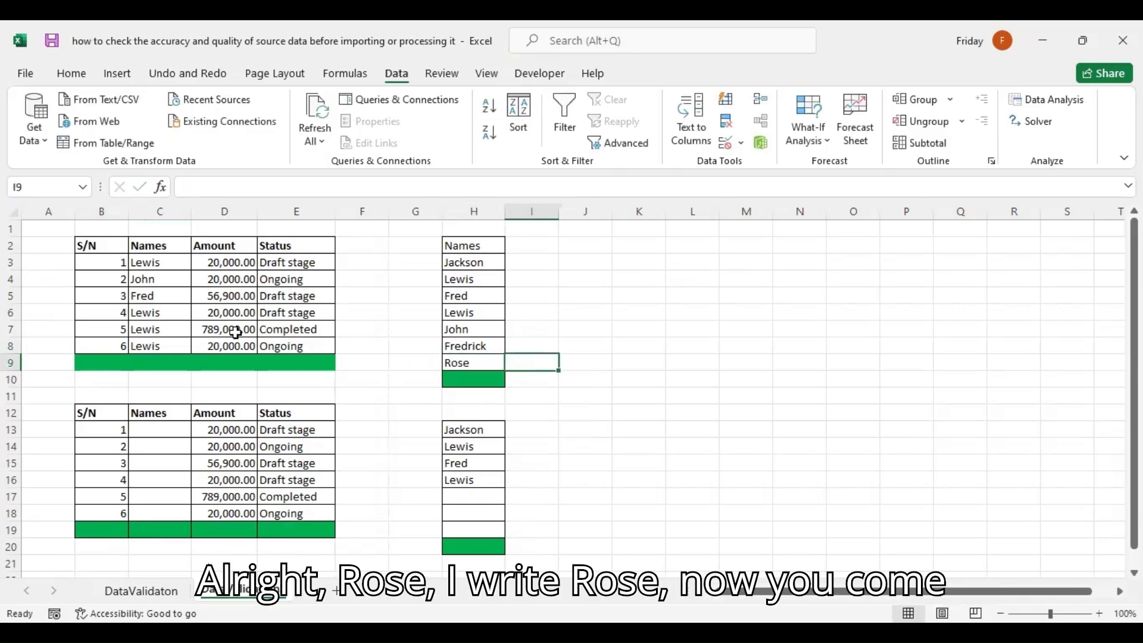
click(174, 329)
click(198, 329)
click(153, 409)
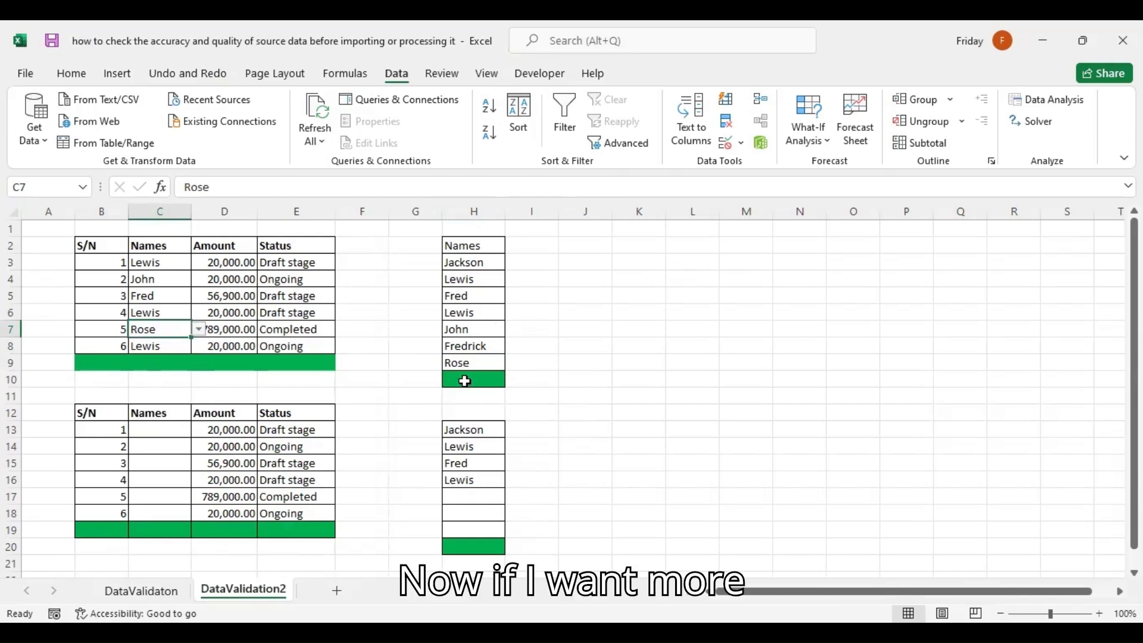
Insert blank cells at G10:I10 to extend the source list above its green end cell
click(465, 381)
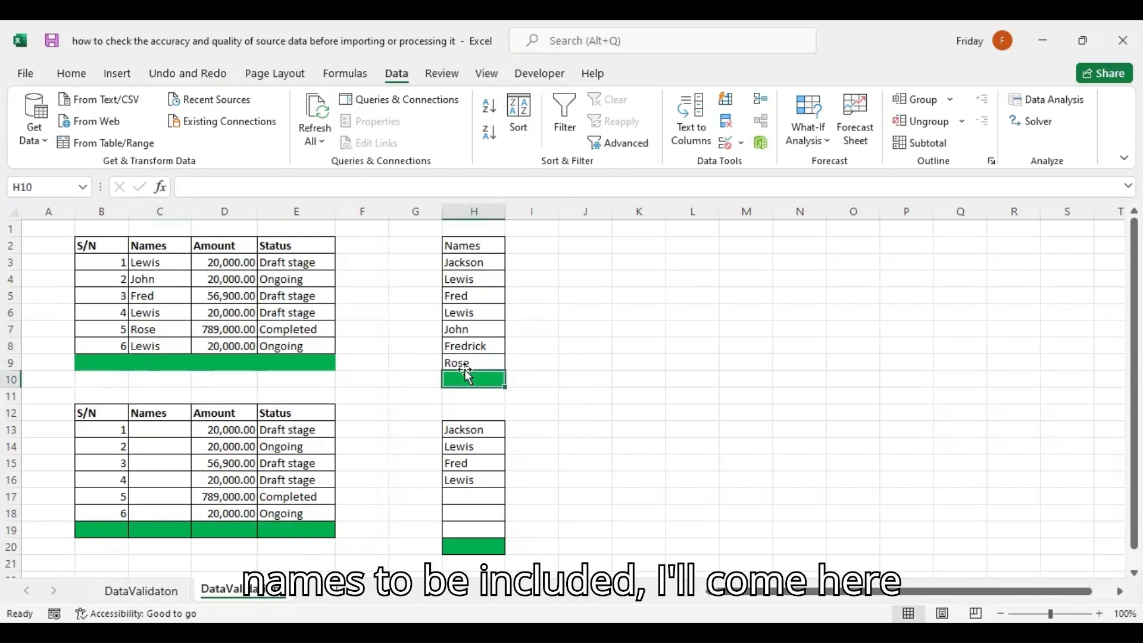
drag(433, 378, 530, 376)
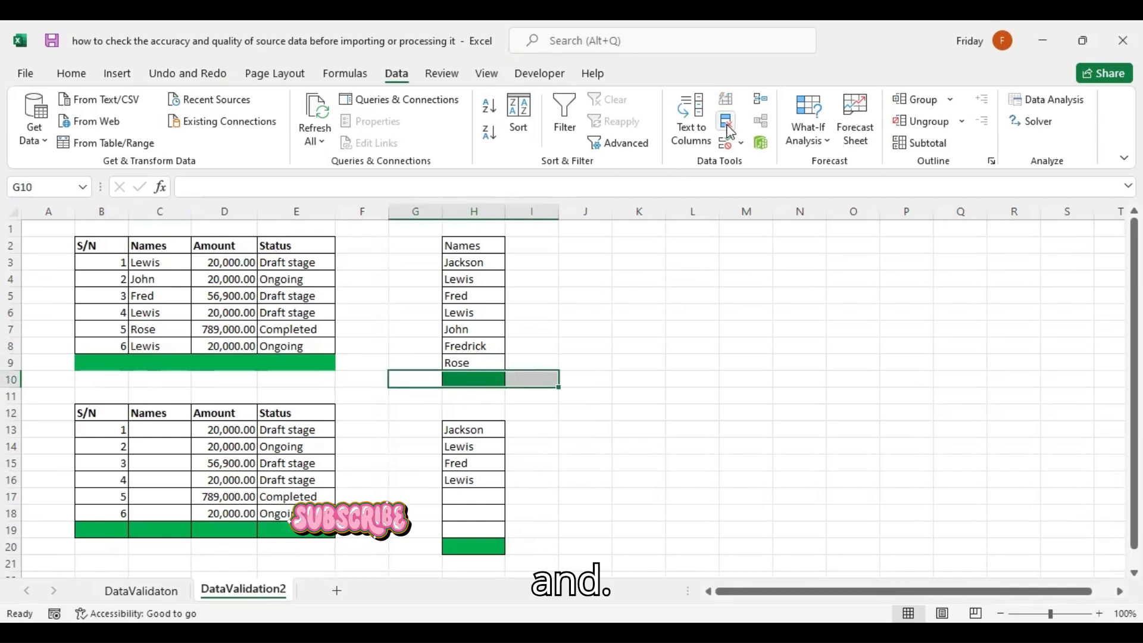
click(118, 74)
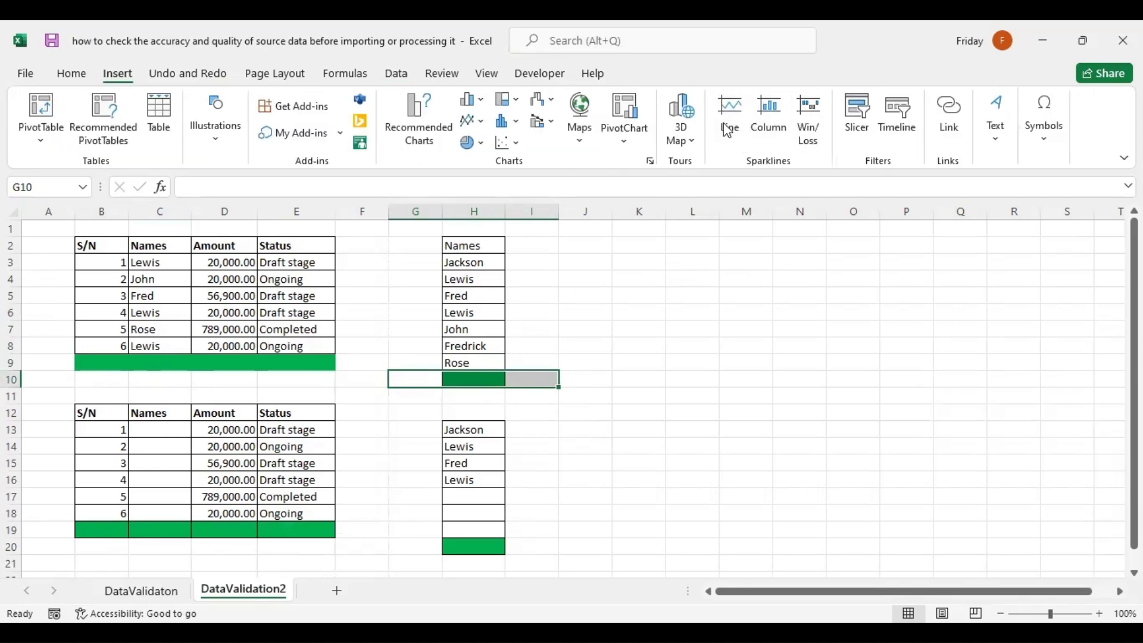
click(70, 76)
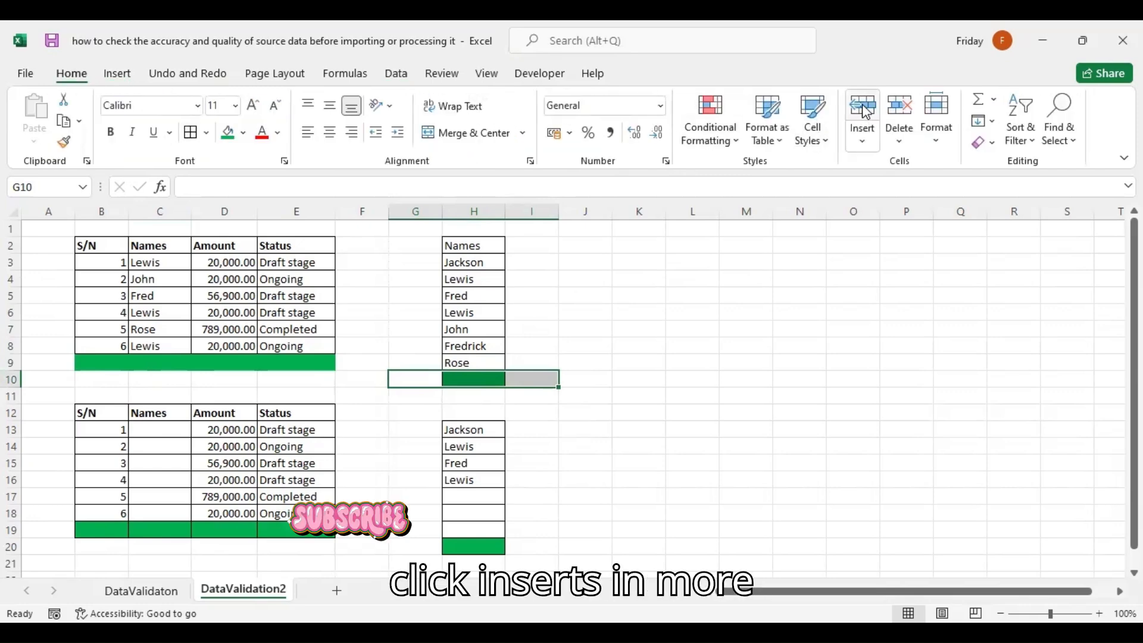
click(864, 111)
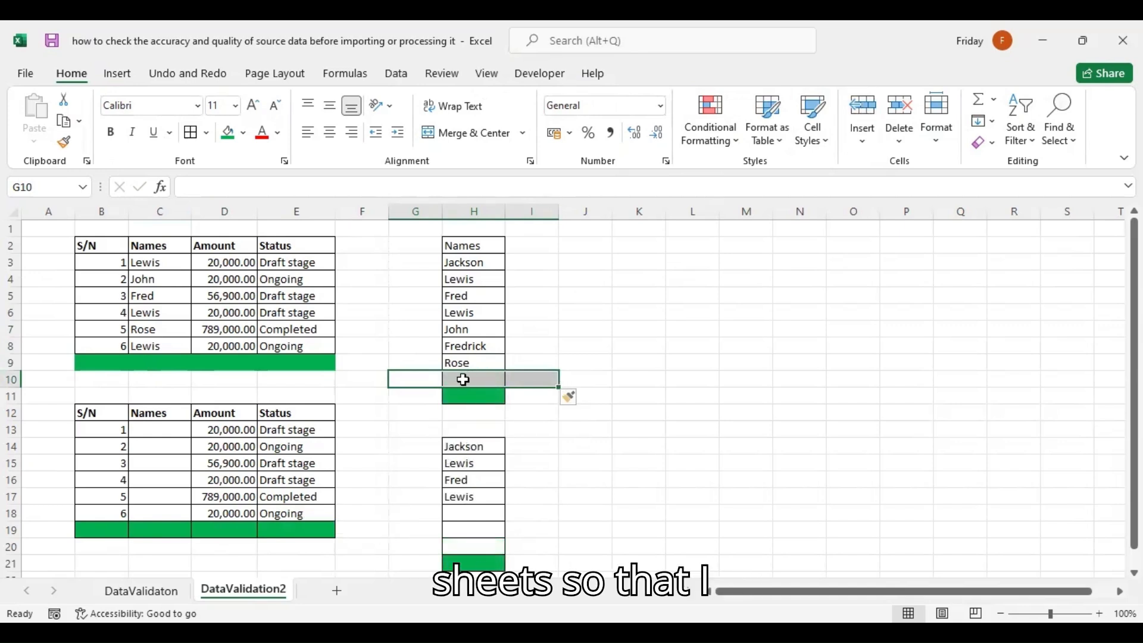
Add a new first name to the source list in H10 and choose it from the validation list for C5
click(477, 377)
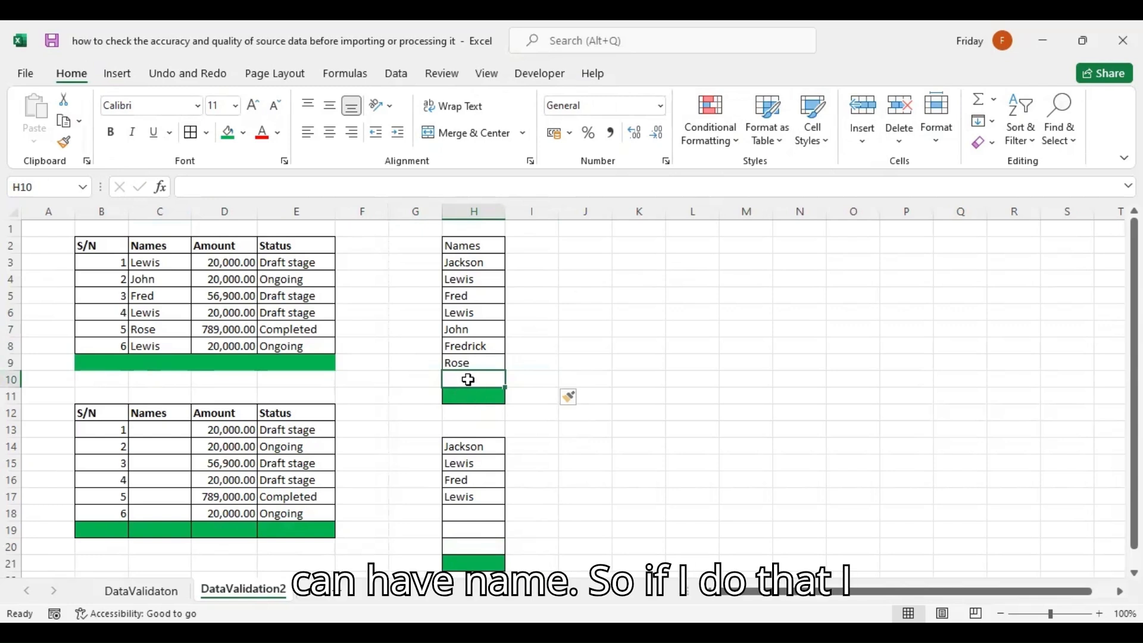
text(Lov)
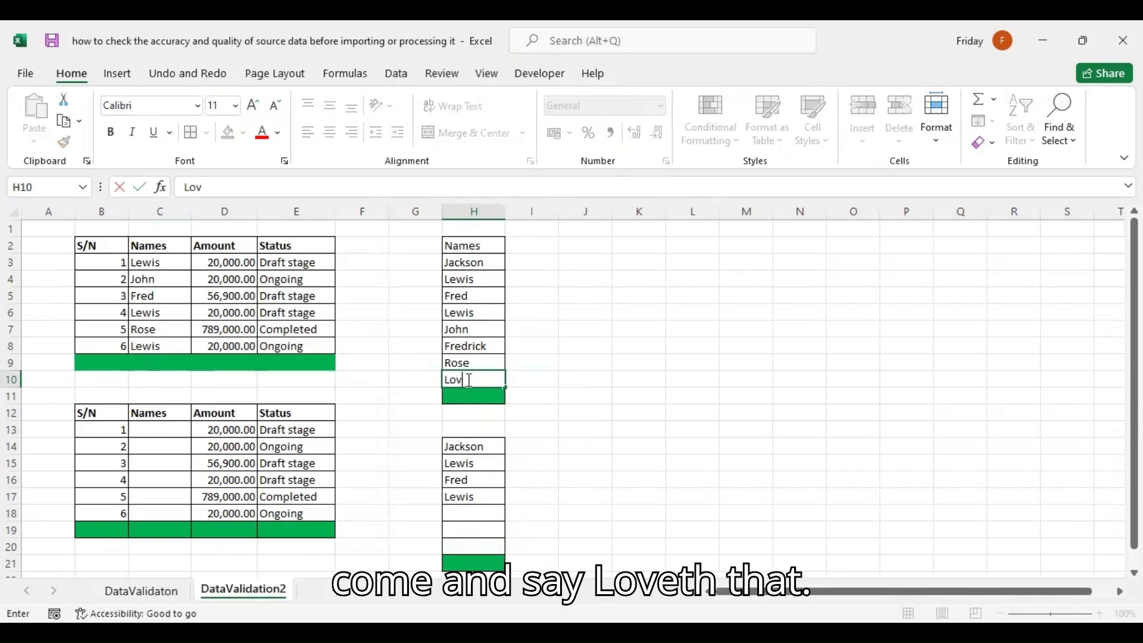
click(388, 371)
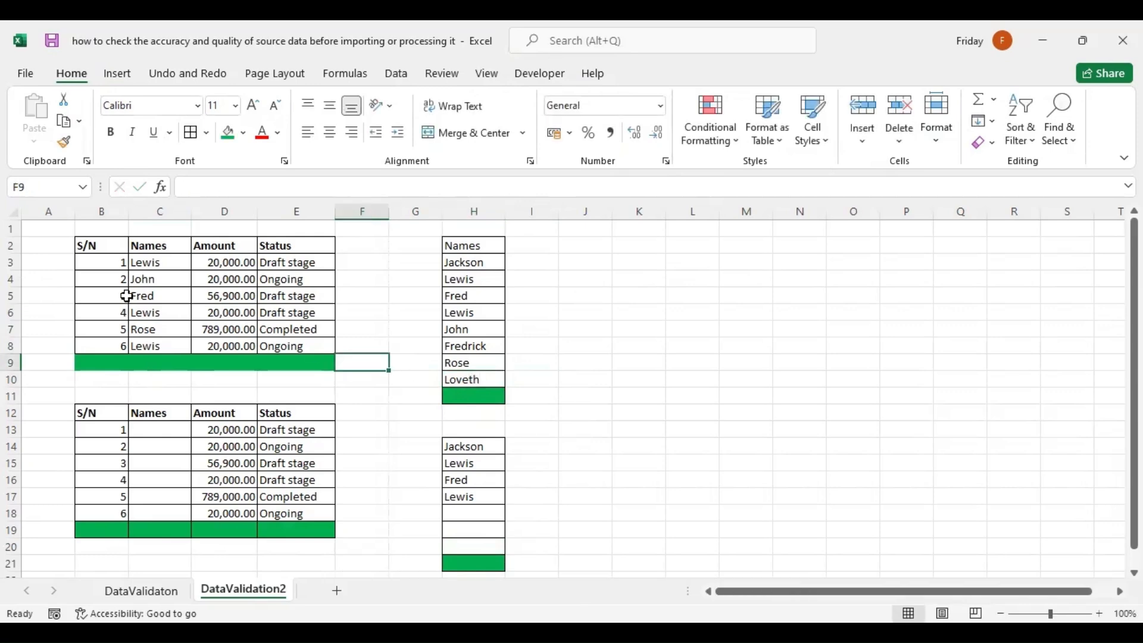
click(160, 296)
click(199, 296)
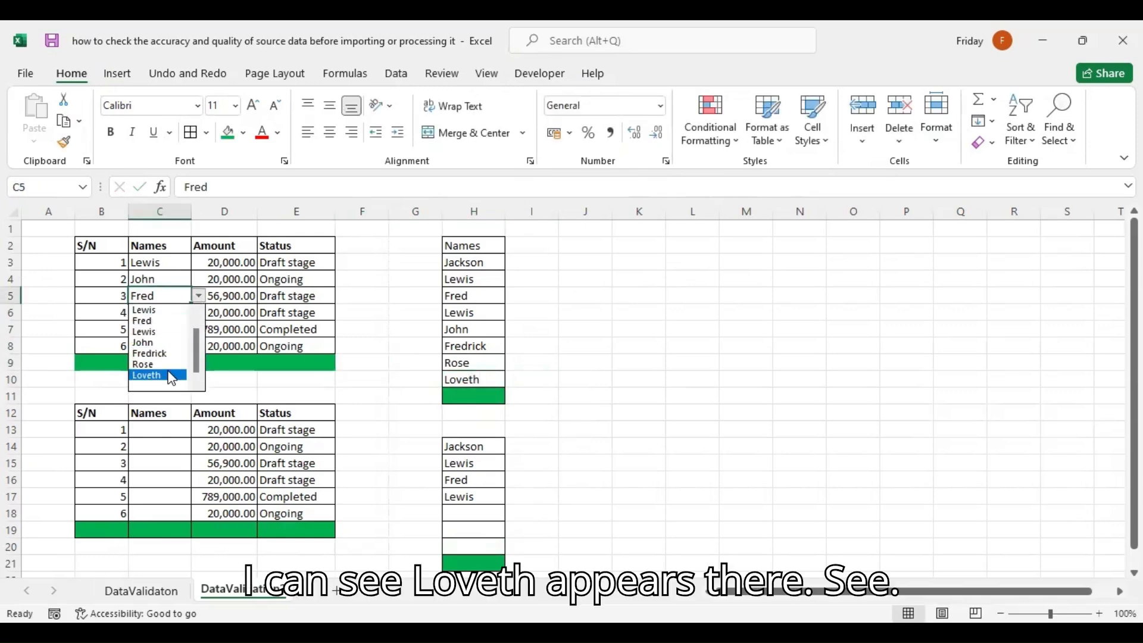
click(168, 375)
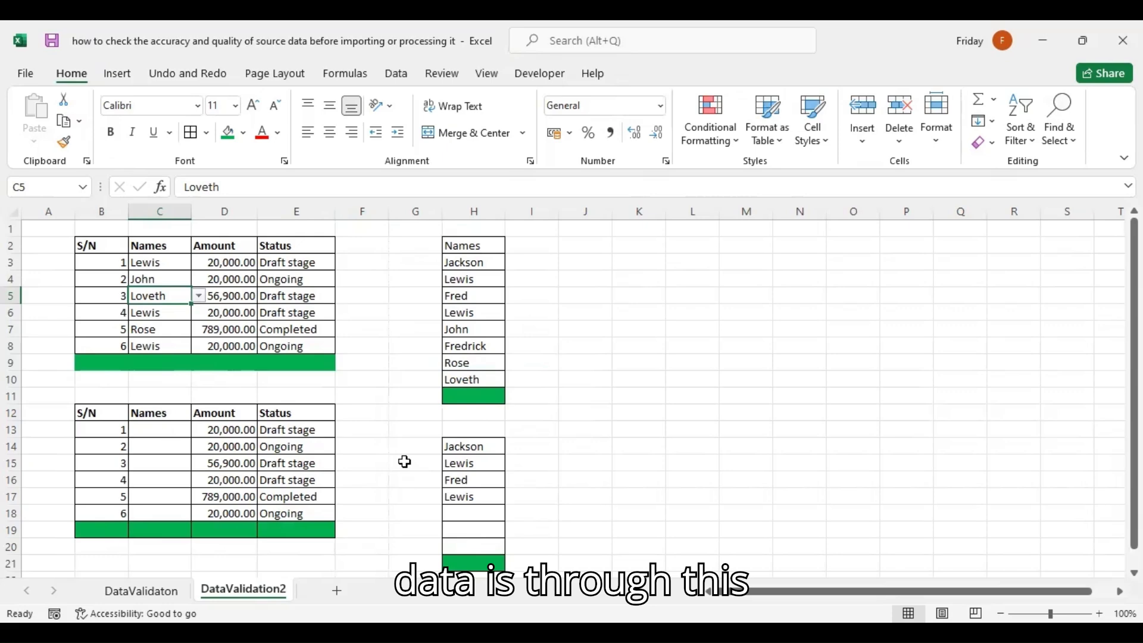
Apply List data validation to C13:C19, with the names from H15, H16 and H14 as a literal comma-separated source
drag(169, 430, 165, 525)
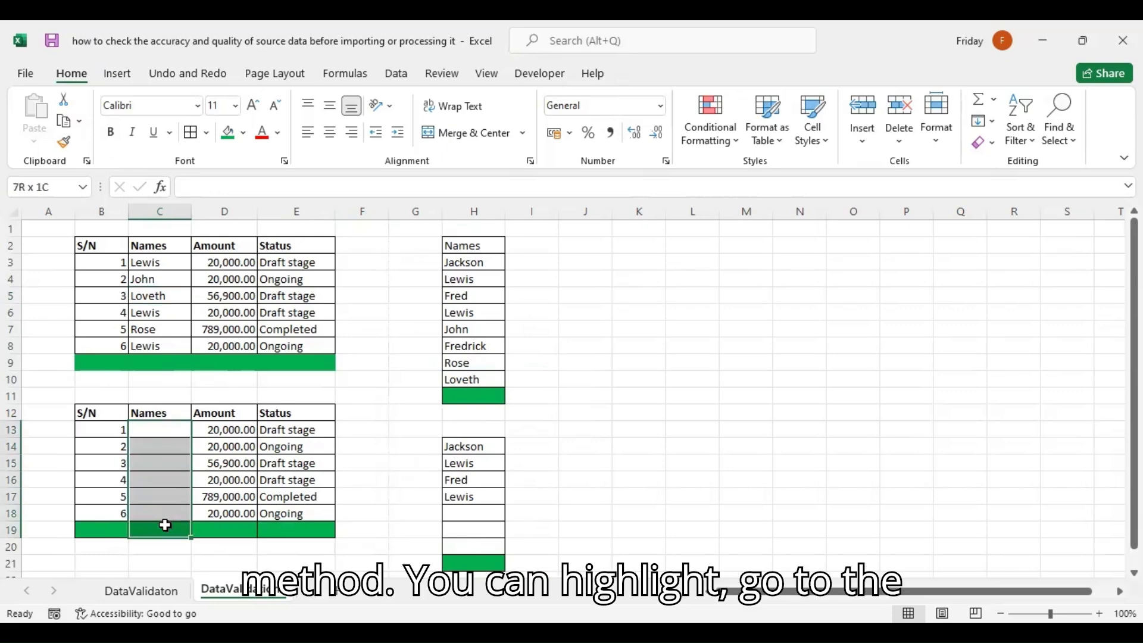
click(396, 73)
click(745, 147)
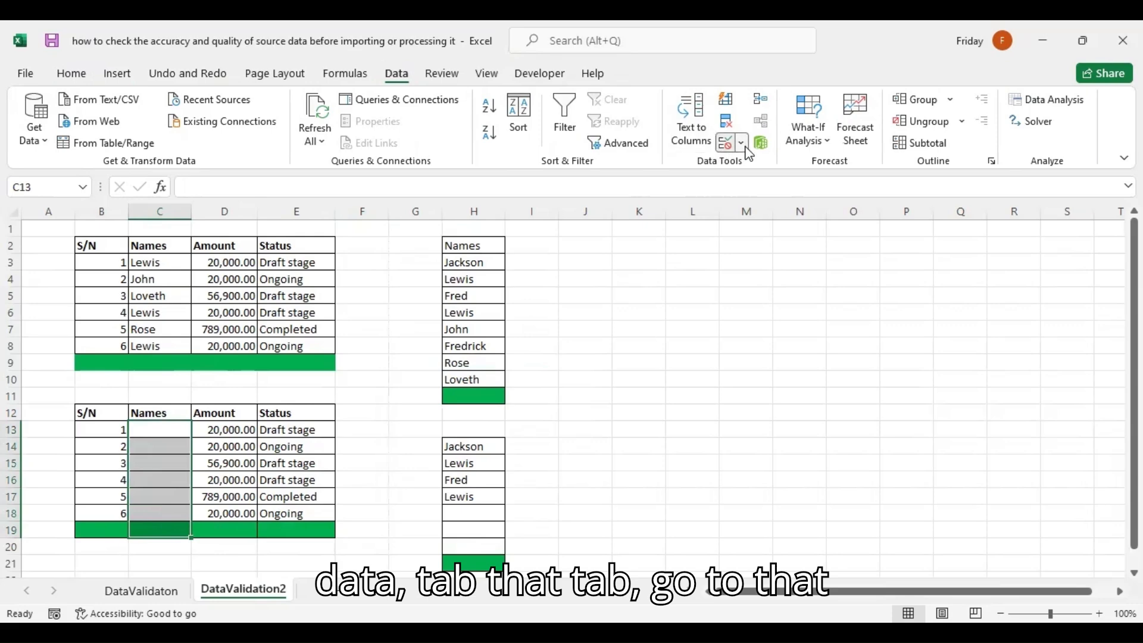
click(770, 168)
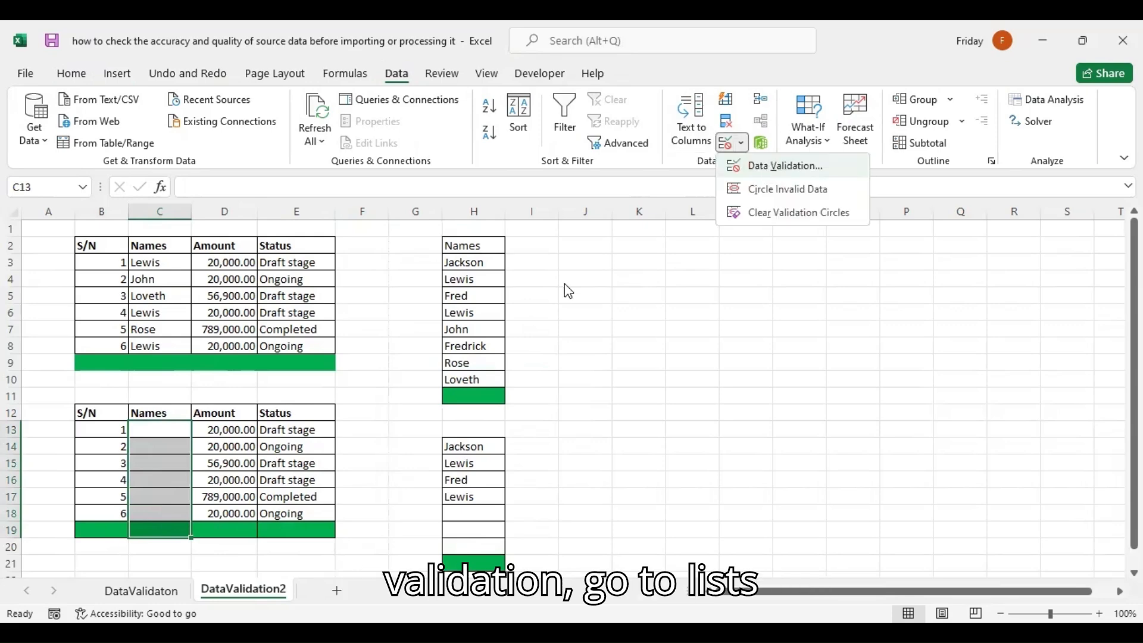
click(652, 246)
click(622, 296)
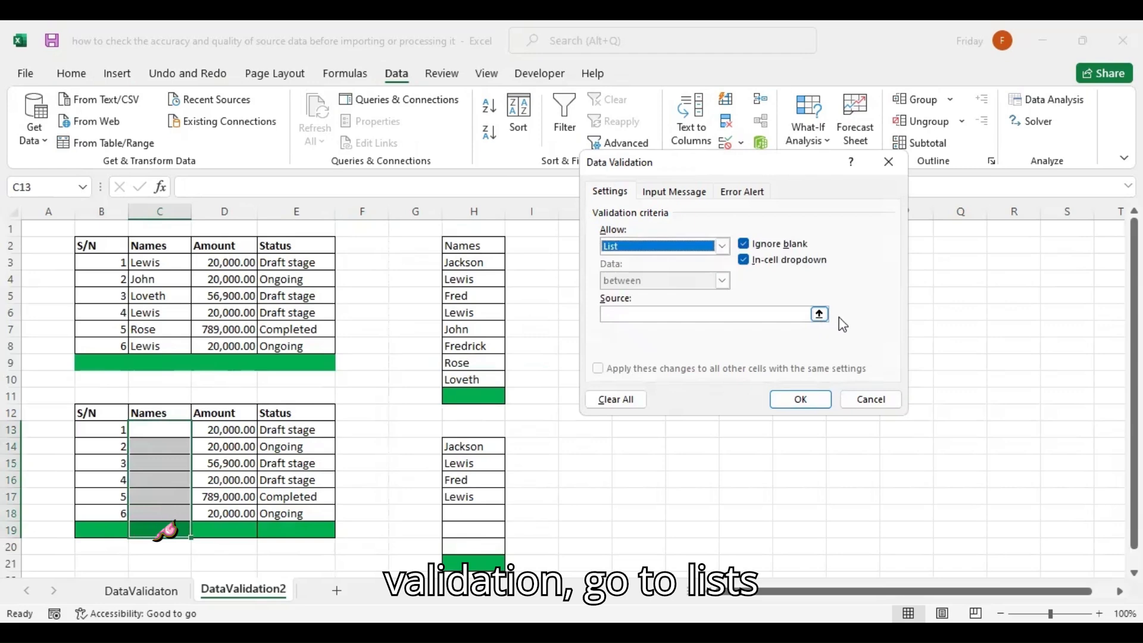
click(730, 316)
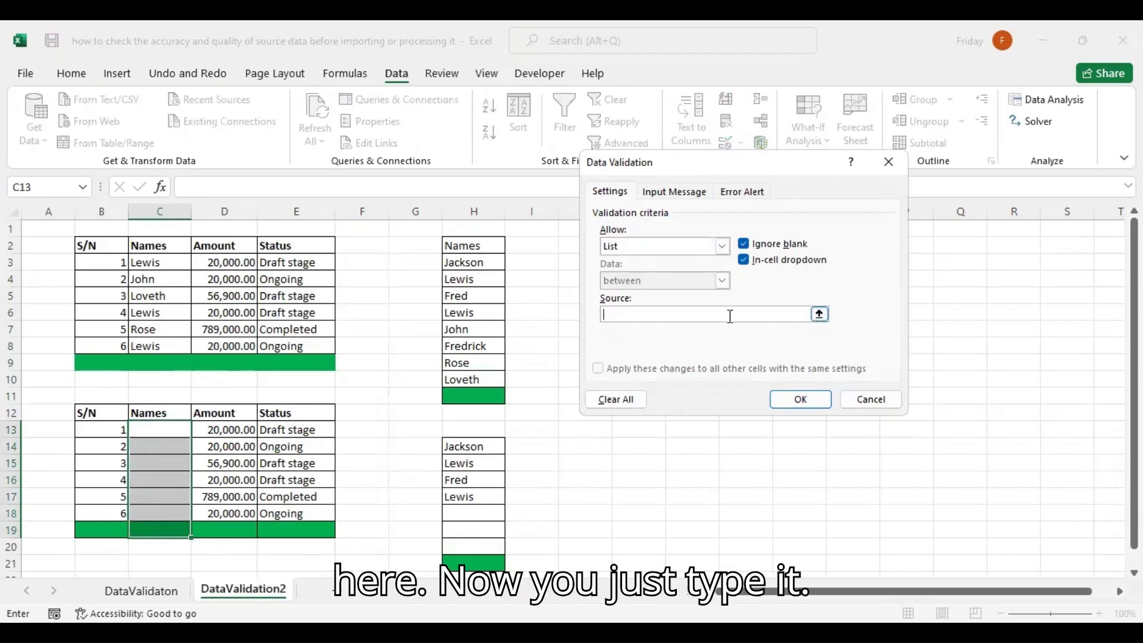
text(Lewis,)
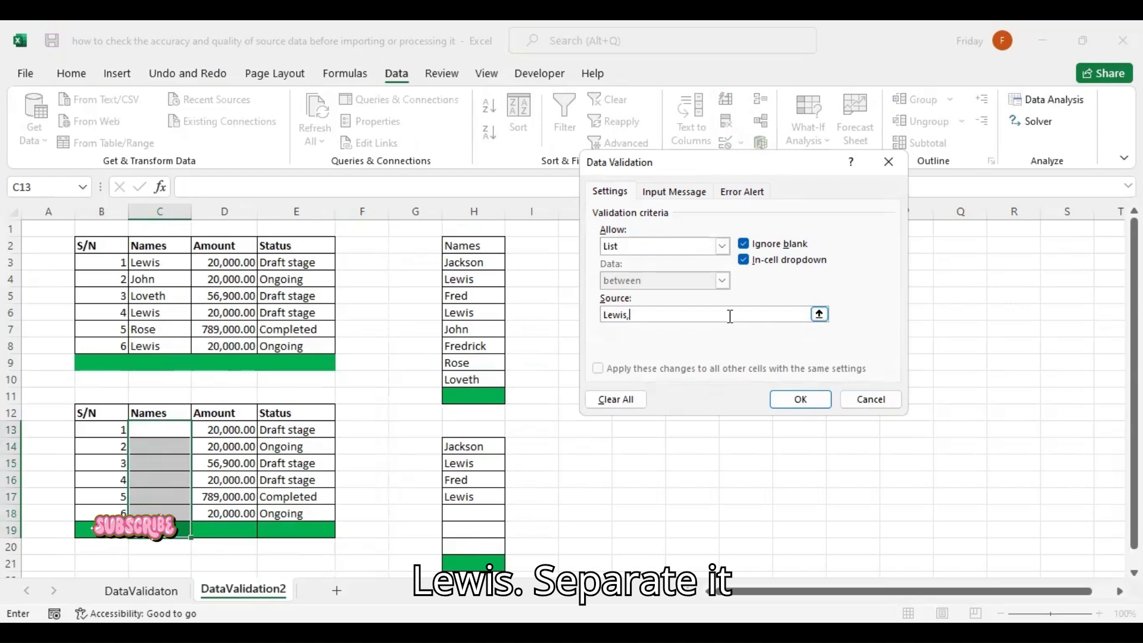
text(Fred)
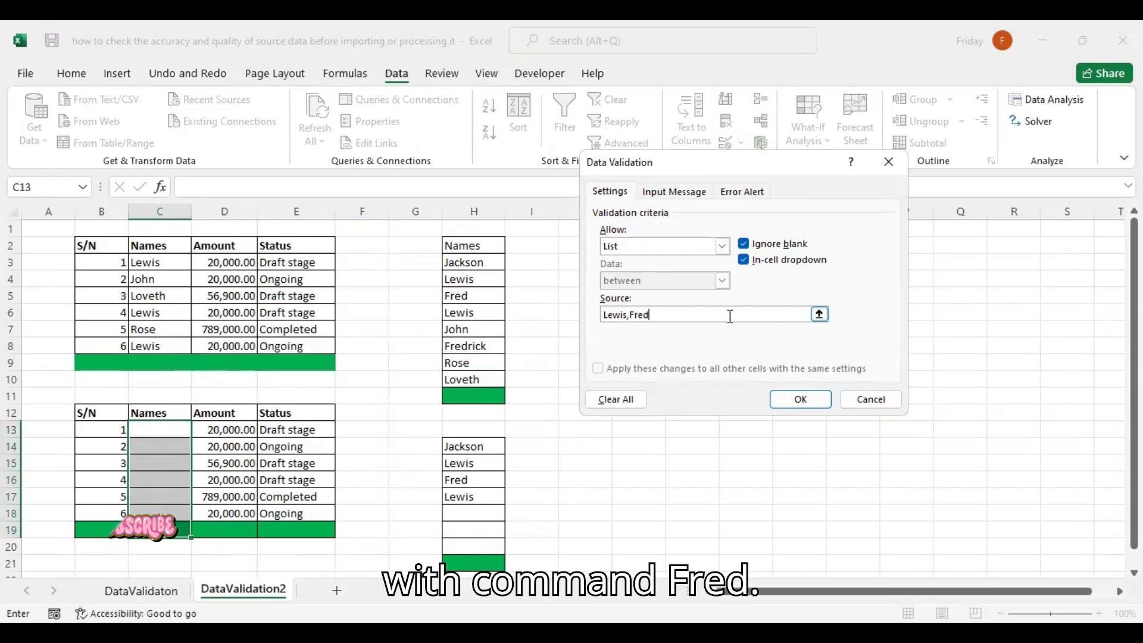
text(,Jackson)
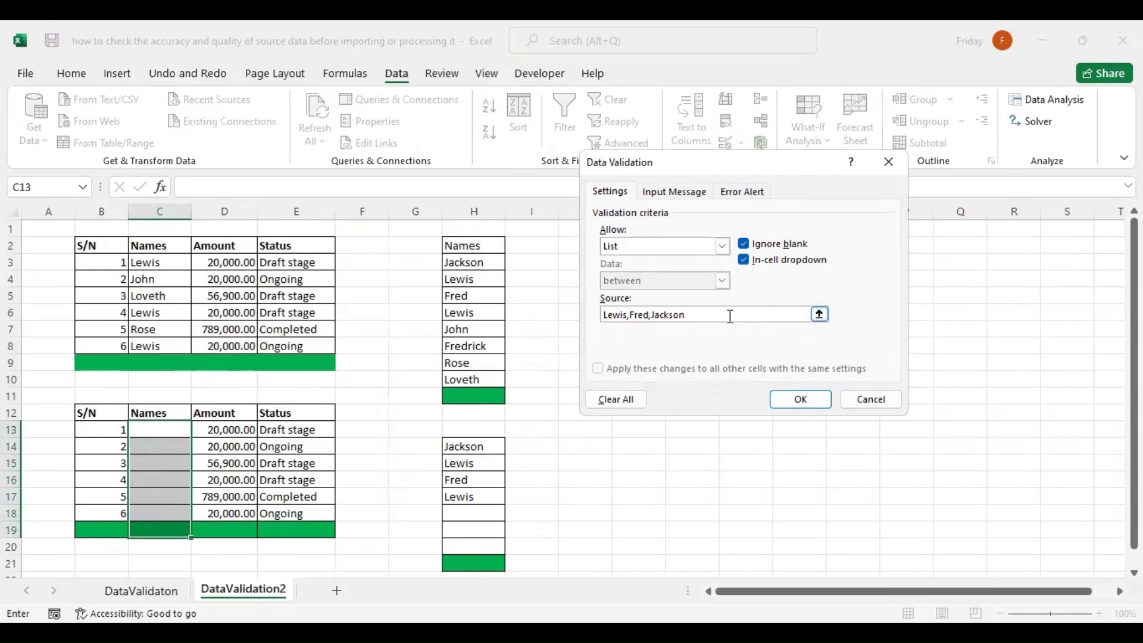
click(818, 408)
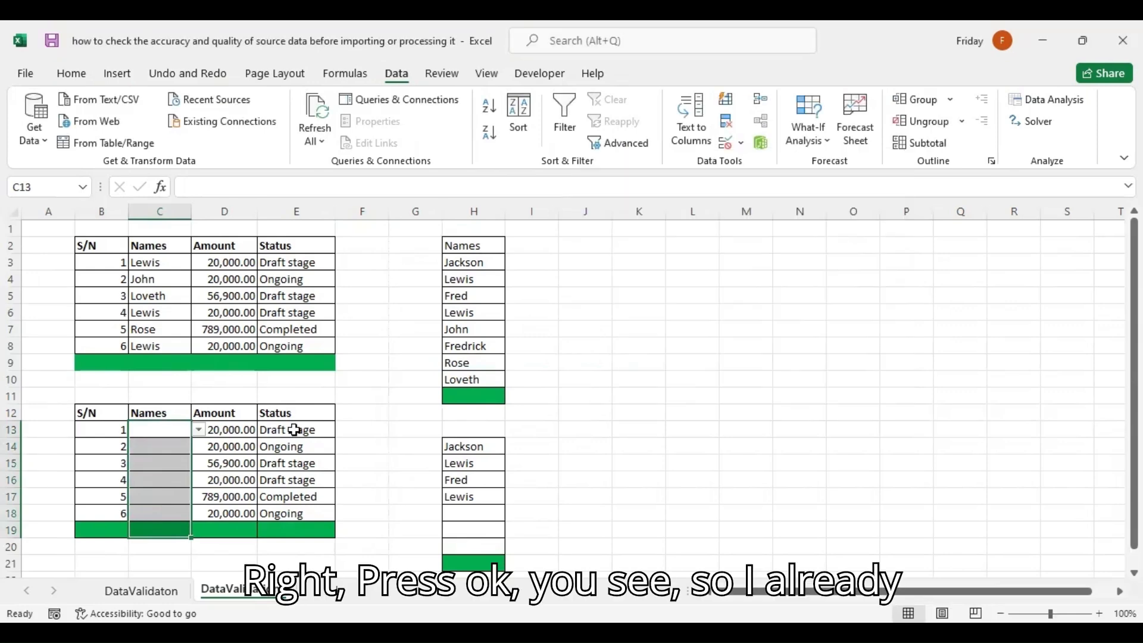
Fill C13, C14 and C16 from the validation list with the name in H16, and C15 with the name in H14
click(198, 431)
click(166, 454)
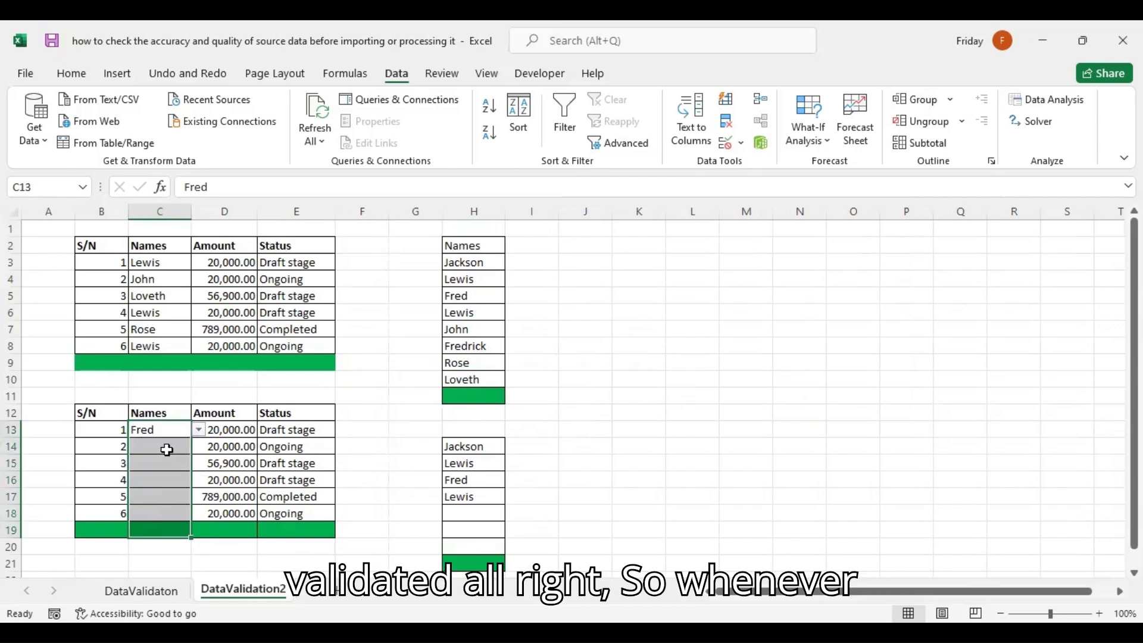
click(173, 447)
click(198, 447)
click(161, 468)
click(171, 462)
click(199, 463)
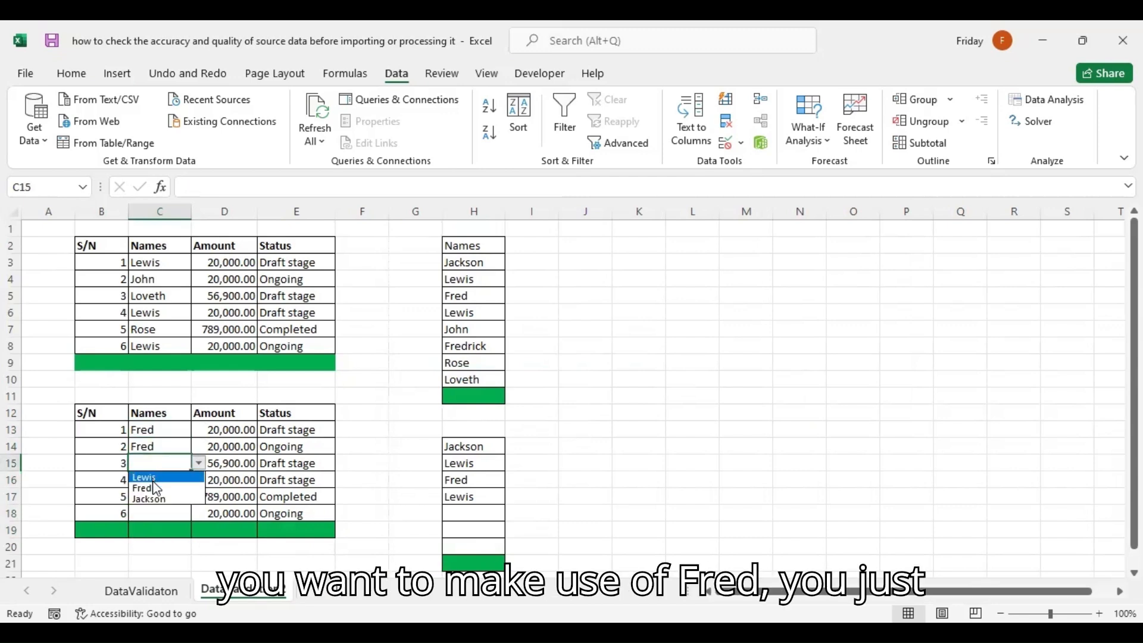
click(165, 498)
click(175, 477)
click(199, 480)
click(152, 505)
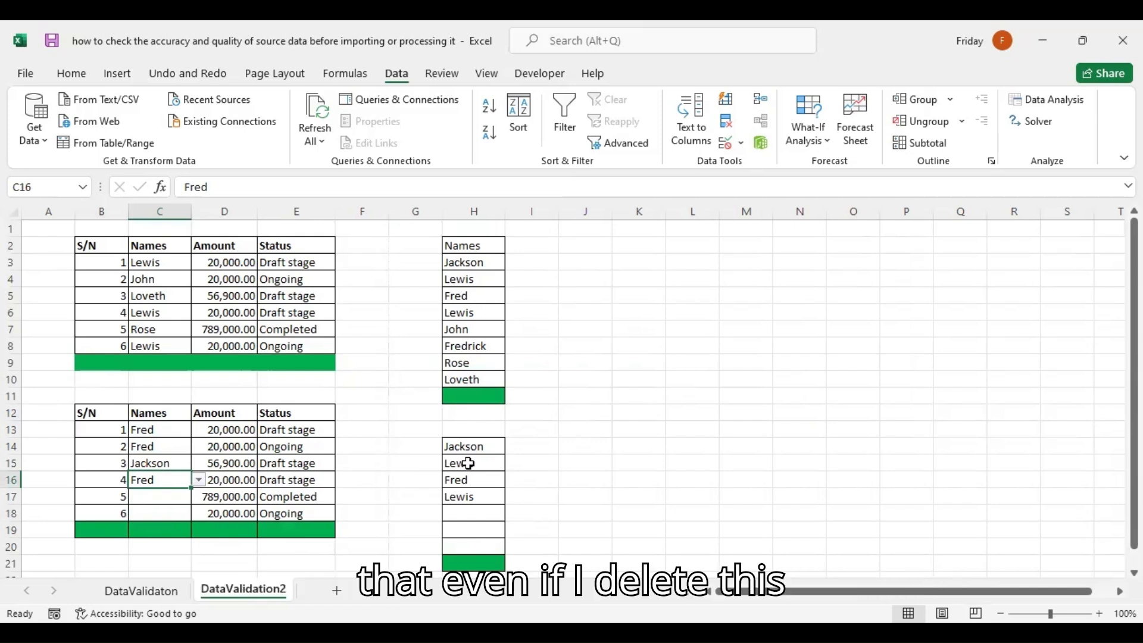
Clear the names in H14:H18 and choose the second entry of the validation list again for C16
drag(461, 446, 465, 505)
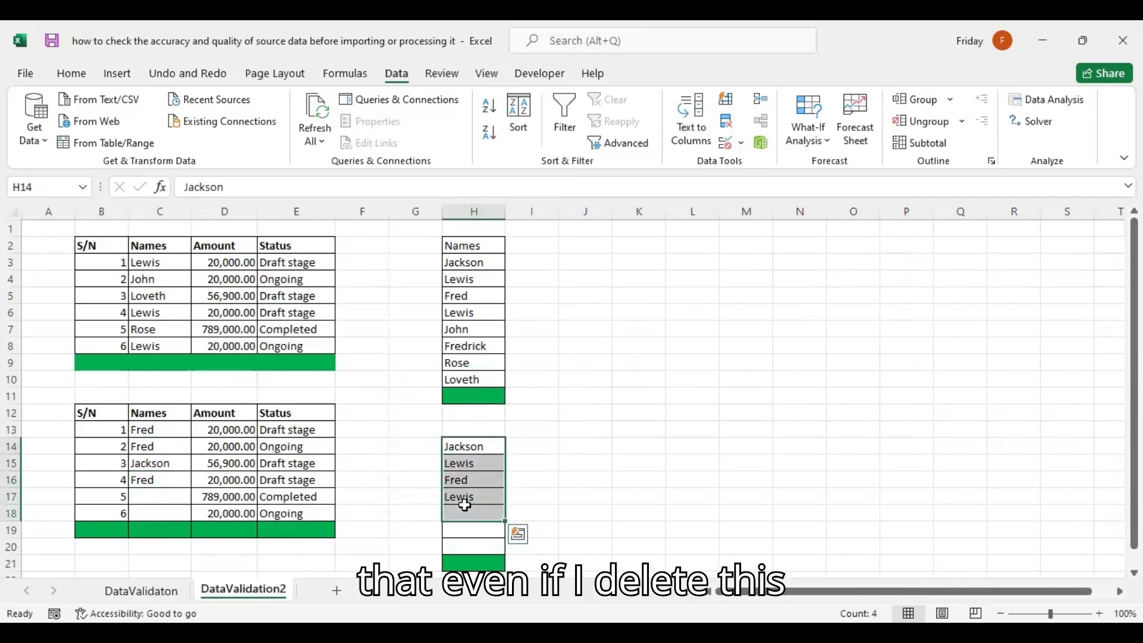
key(Delete)
click(160, 475)
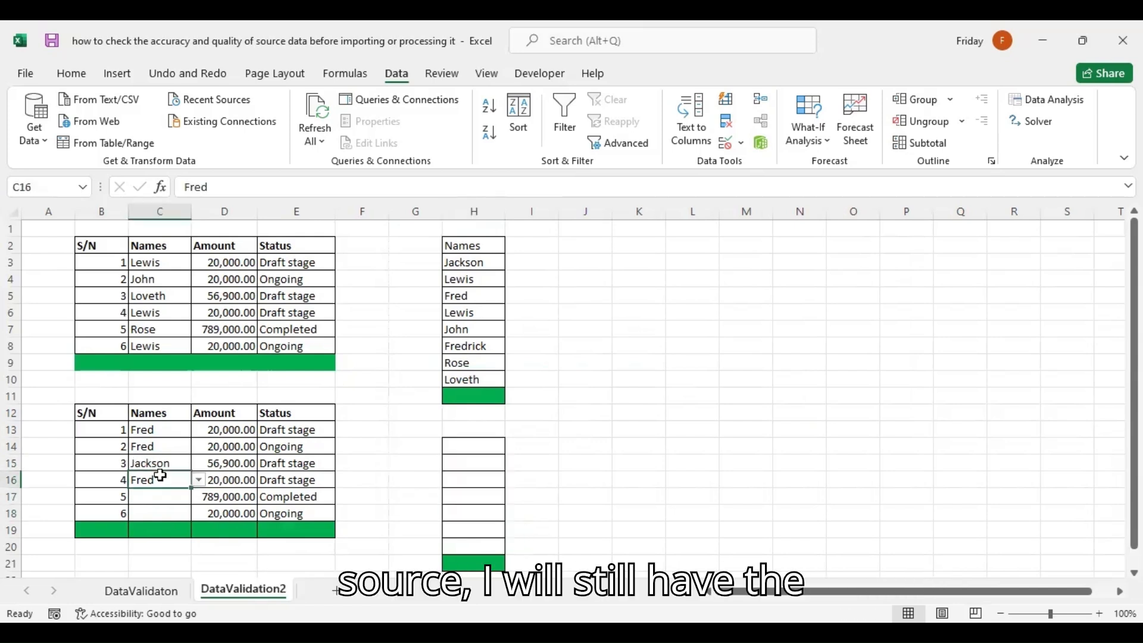
click(200, 481)
click(159, 502)
click(165, 435)
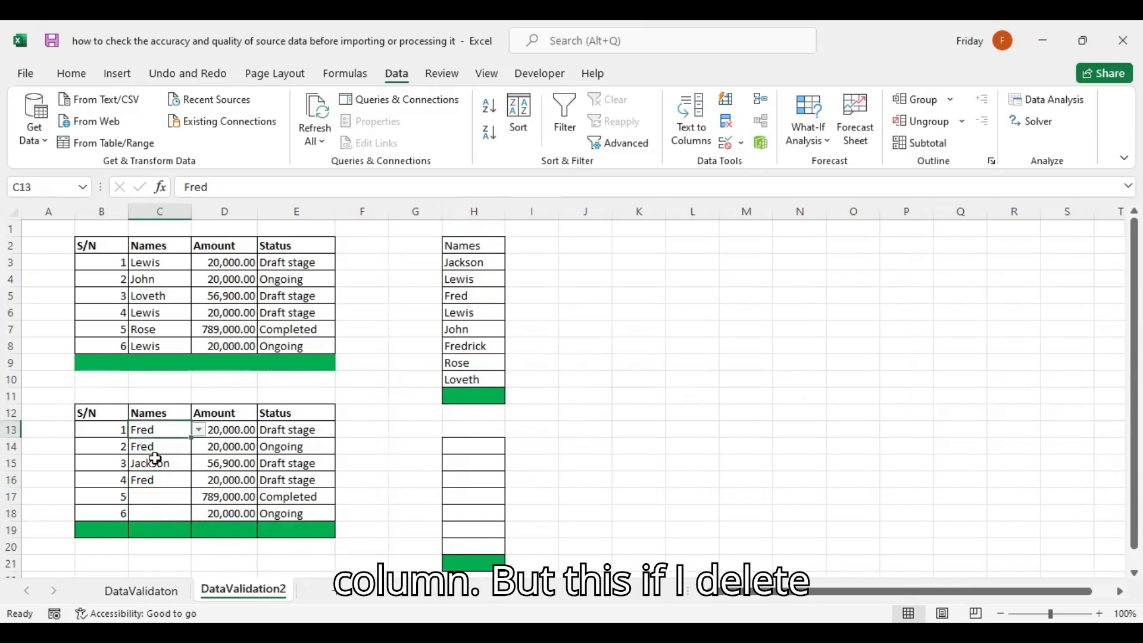
Clear the source names in H3:H10 and check the validation lists of C4 and C3
drag(465, 261, 470, 375)
key(Delete)
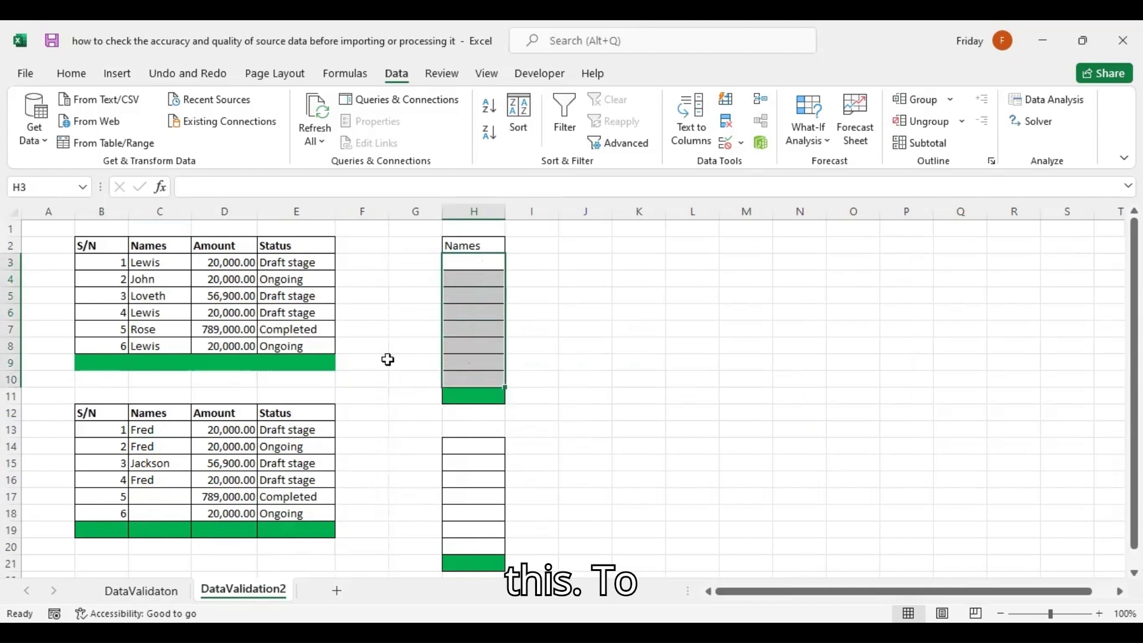
click(184, 281)
click(199, 279)
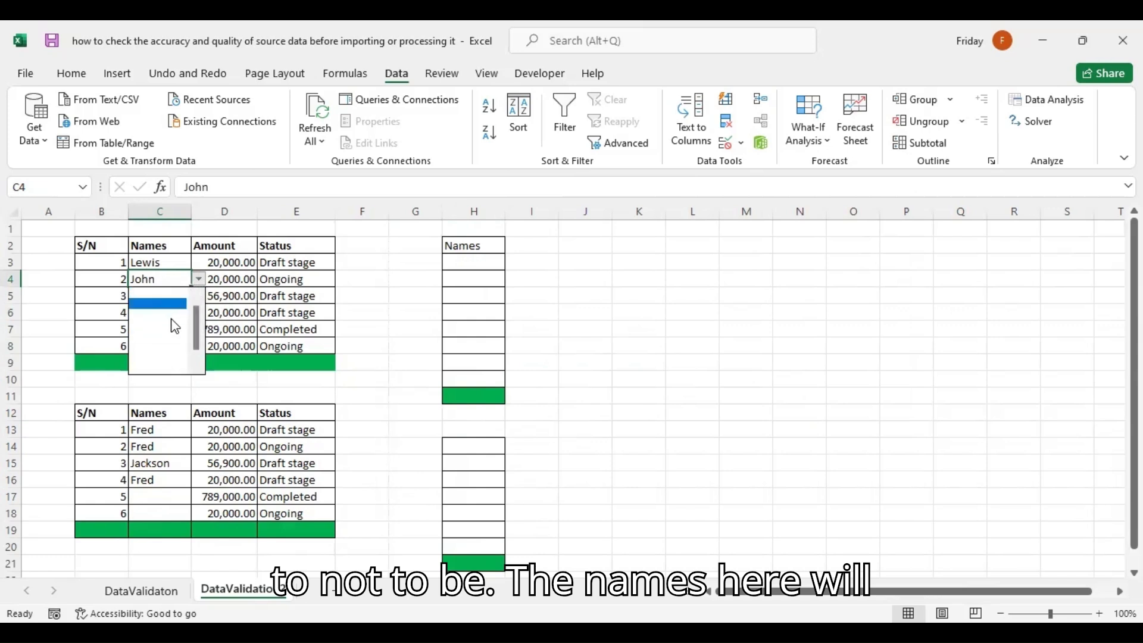
click(301, 277)
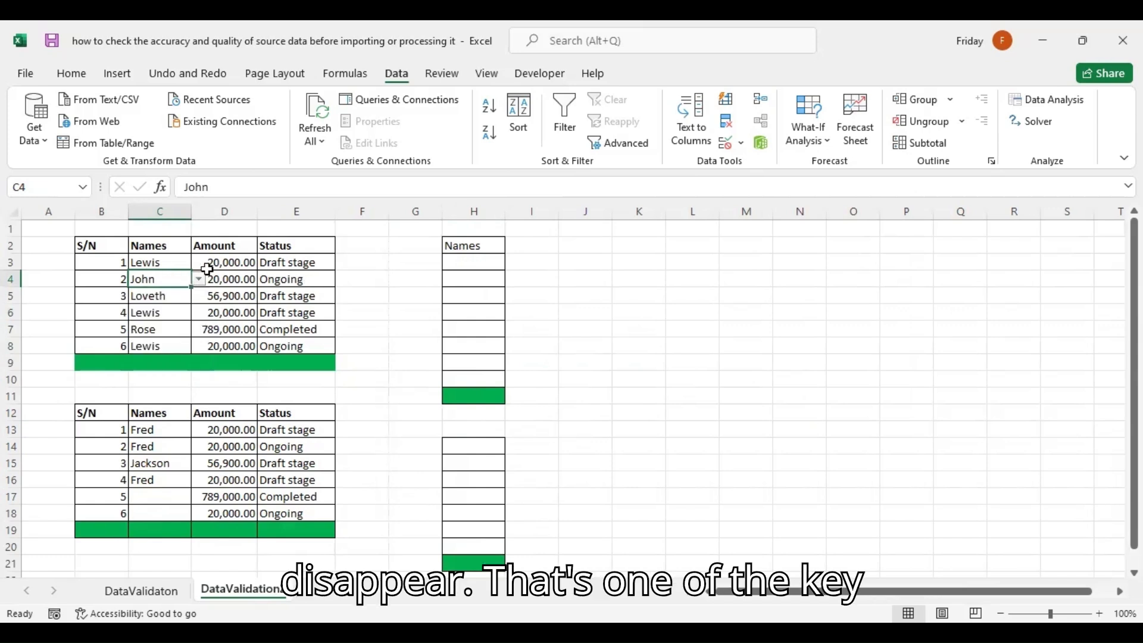
click(175, 261)
click(198, 262)
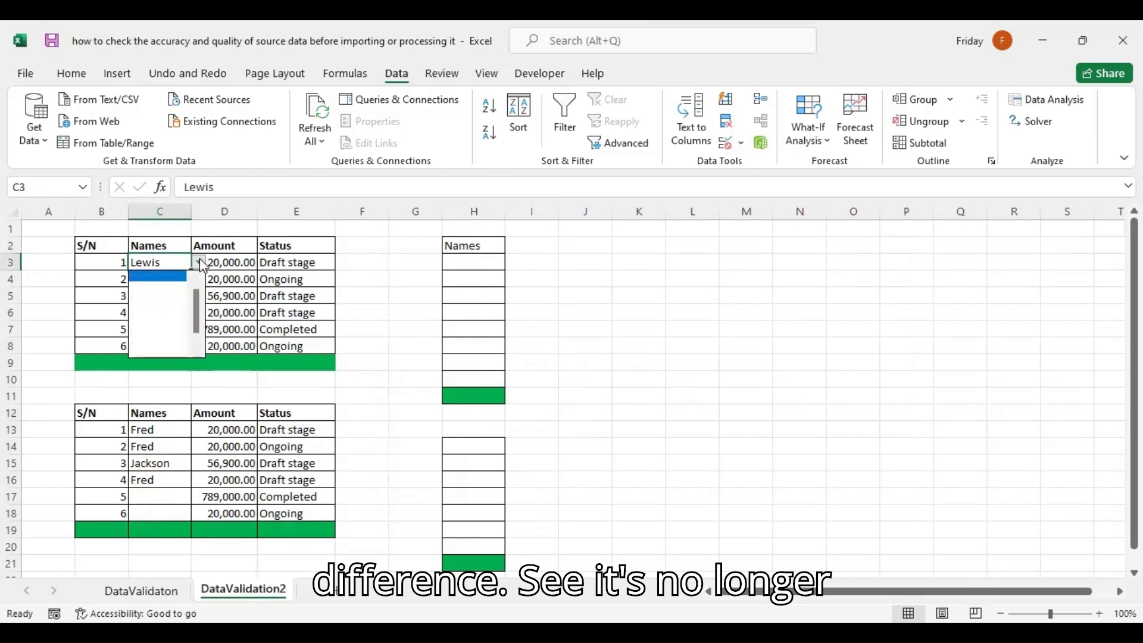
Clear the name entries in C3:C8 and check the validation list of C4 against the source cells
click(168, 269)
shift+click(156, 346)
key(Delete)
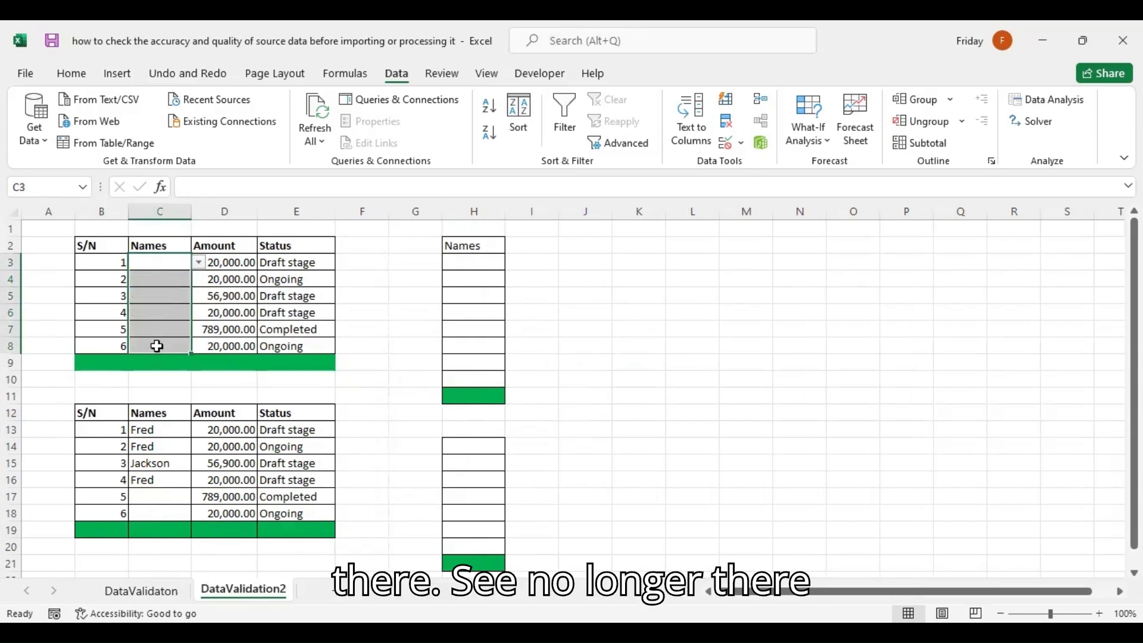
click(179, 278)
click(198, 279)
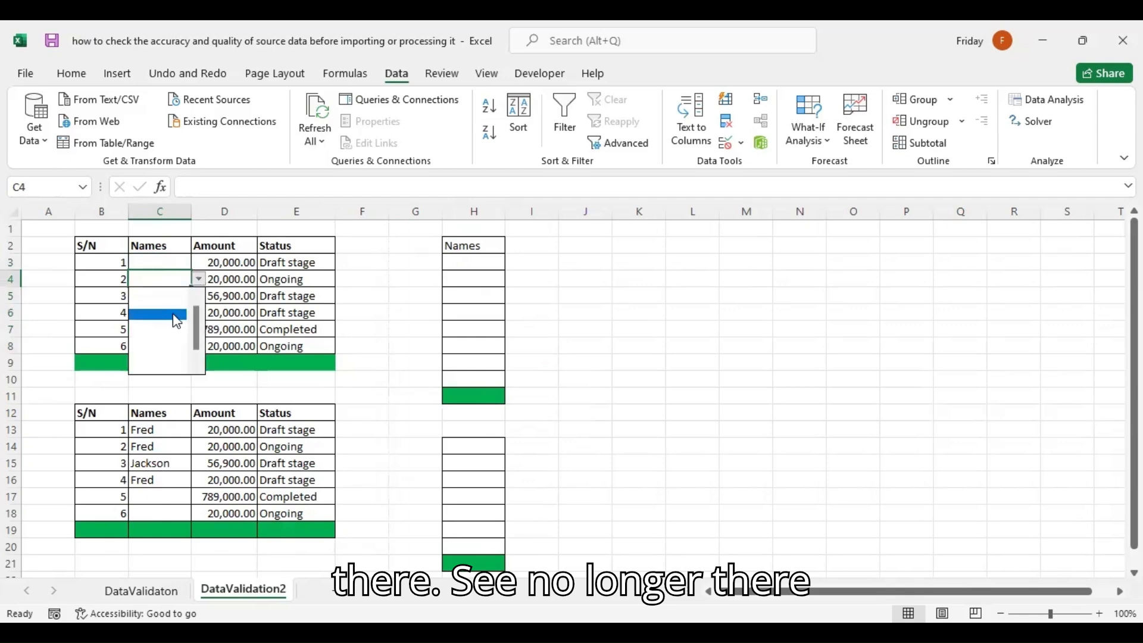
click(468, 250)
click(468, 266)
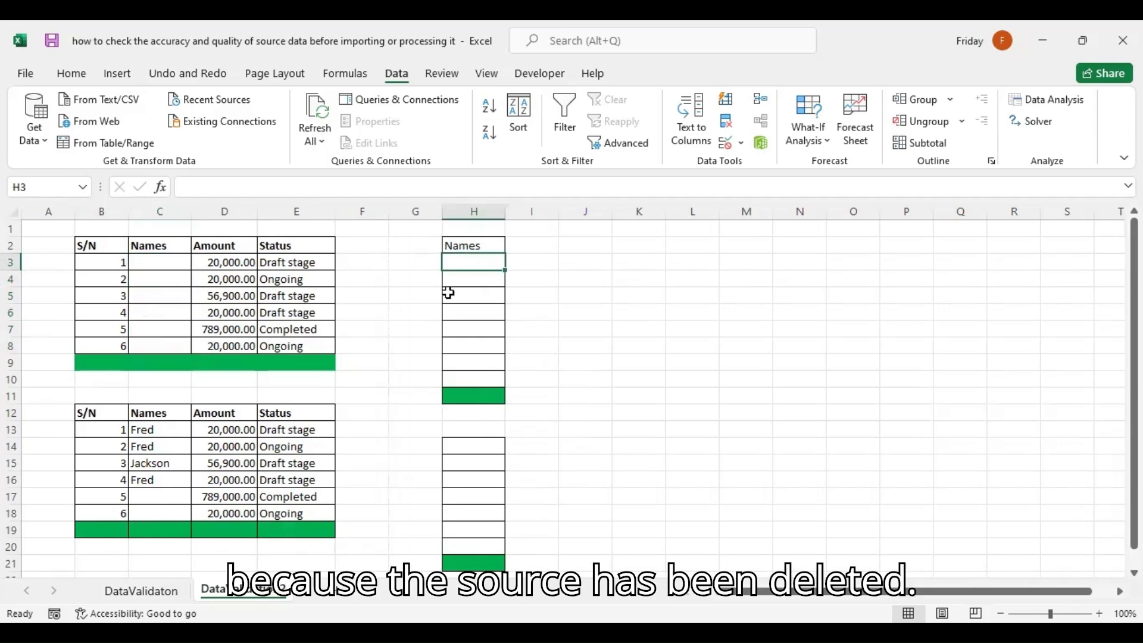